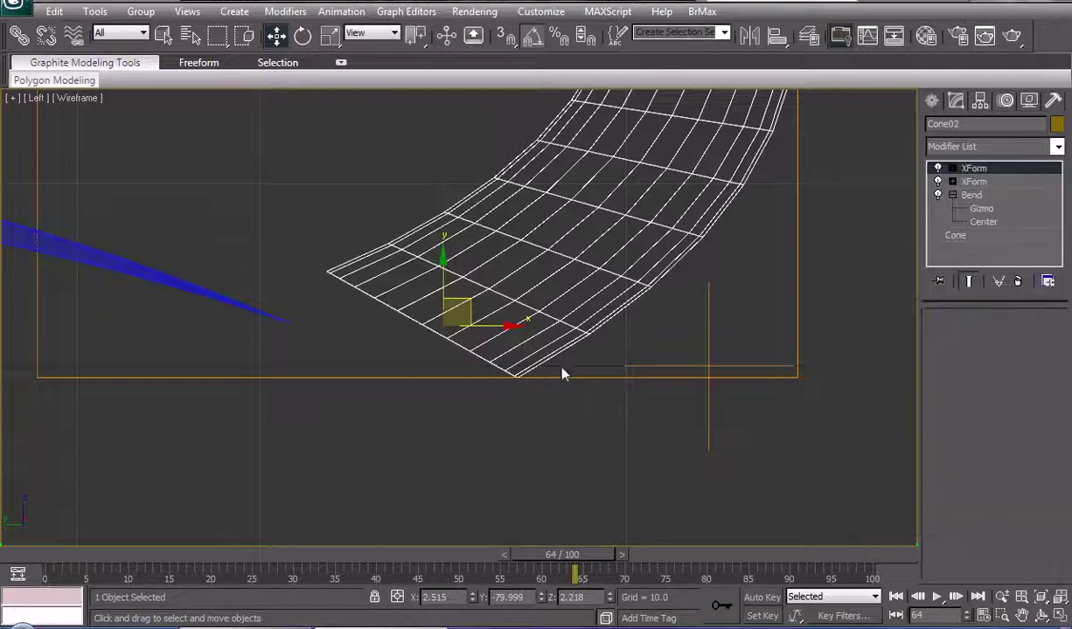
- Maximize the shaded Perspective view and zoom and orbit it to frame the whole spiky particle cluster
scroll(558, 366, "down", 5)
middle_click_drag(458, 335, 573, 367)
key("alt+w")
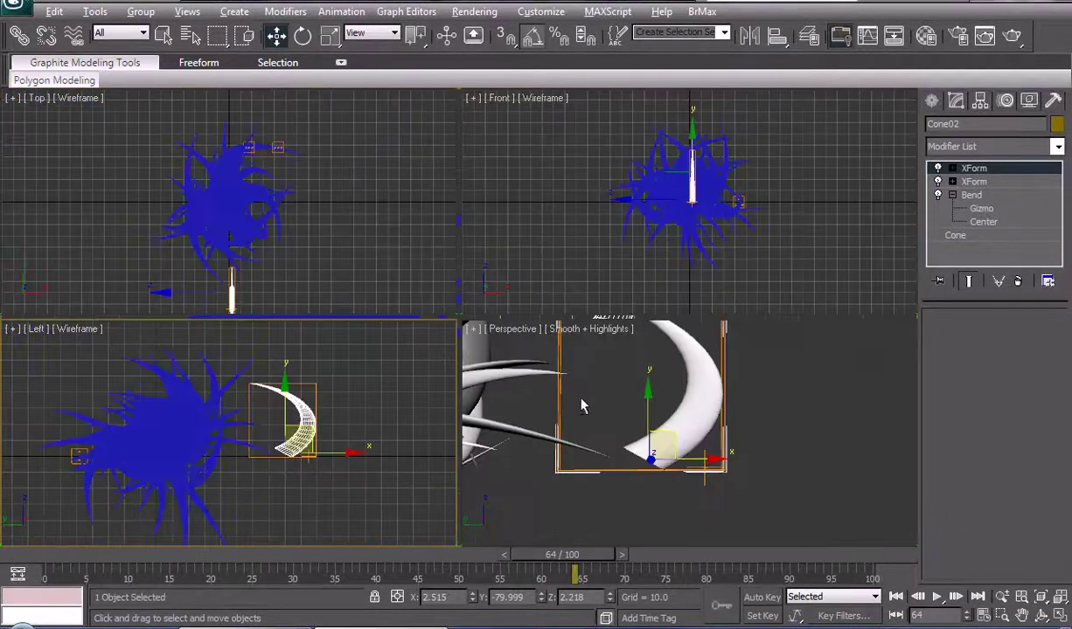
key("alt+w")
scroll(682, 397, "down", 8)
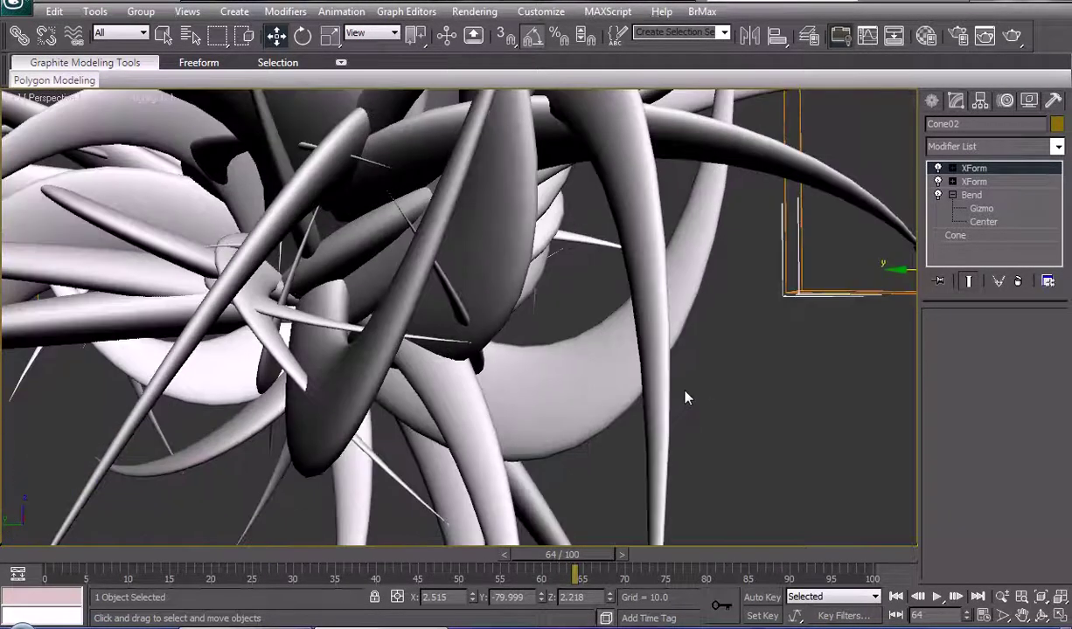
middle_click_drag(589, 376, 617, 404, "alt")
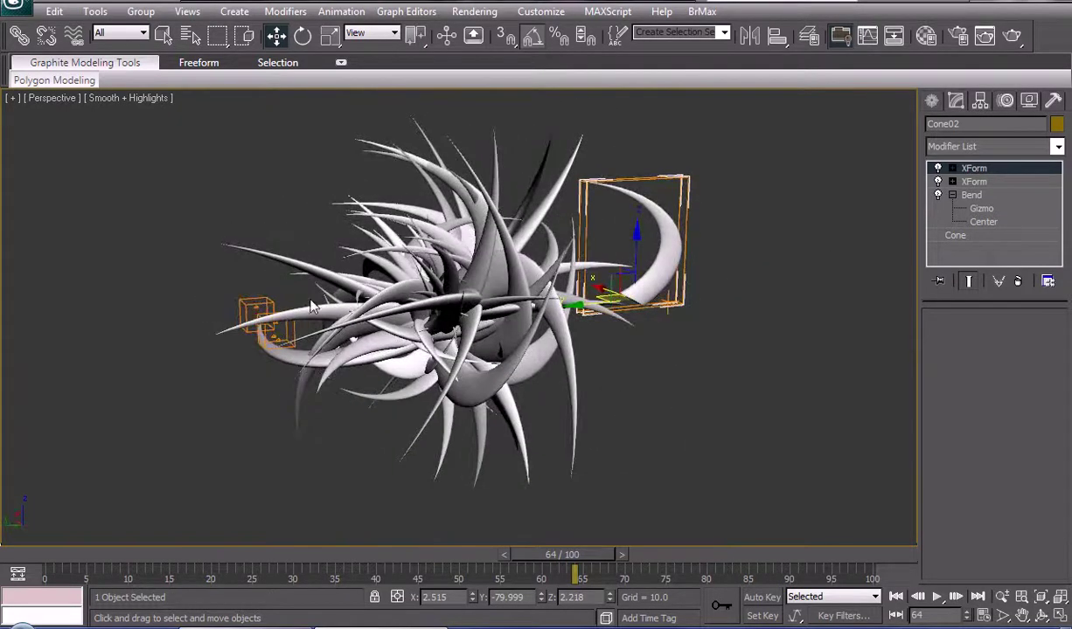
- Reduce PArray02's particle size to 0.91, then select the separate bent horn object
left_click(254, 308)
scroll(987, 420, "down", 10)
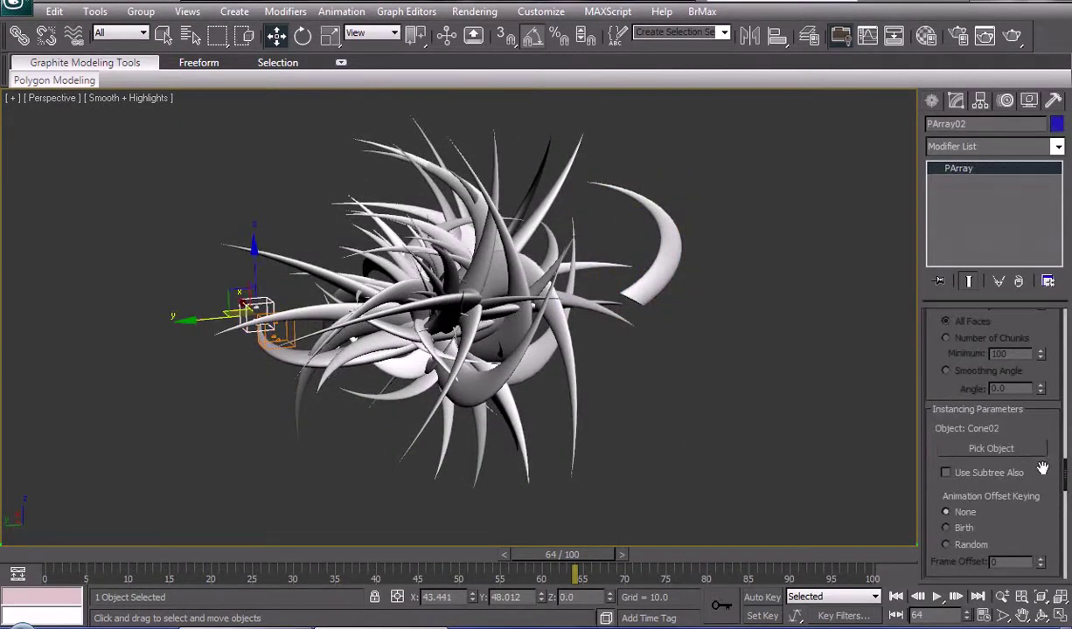
scroll(1042, 469, "down", 5)
scroll(1042, 470, "up", 5)
scroll(1062, 564, "up", 5)
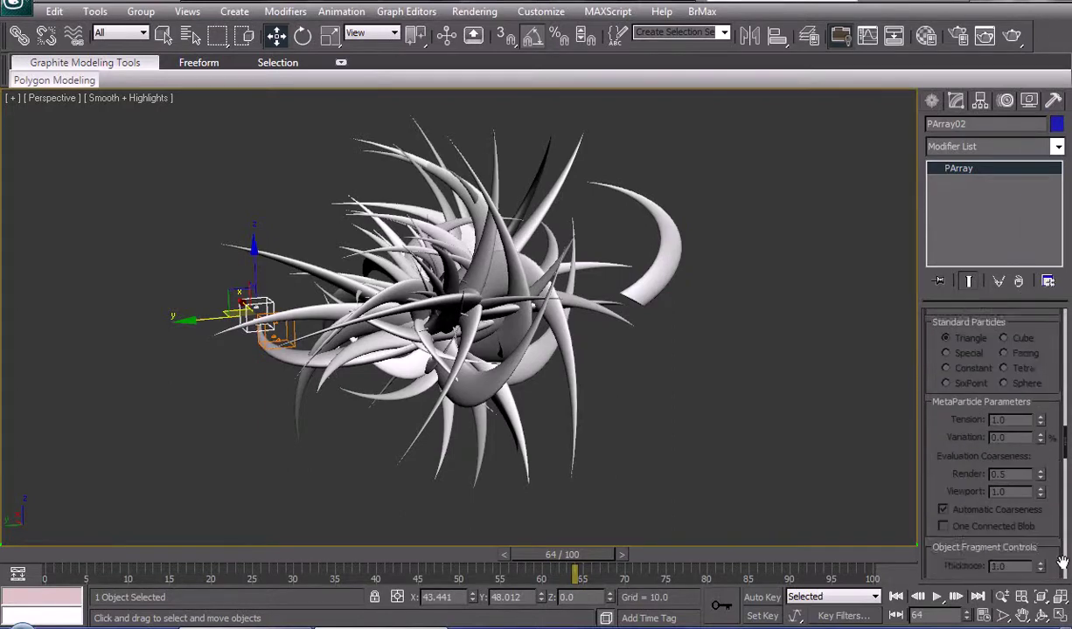
scroll(1005, 393, "up", 6)
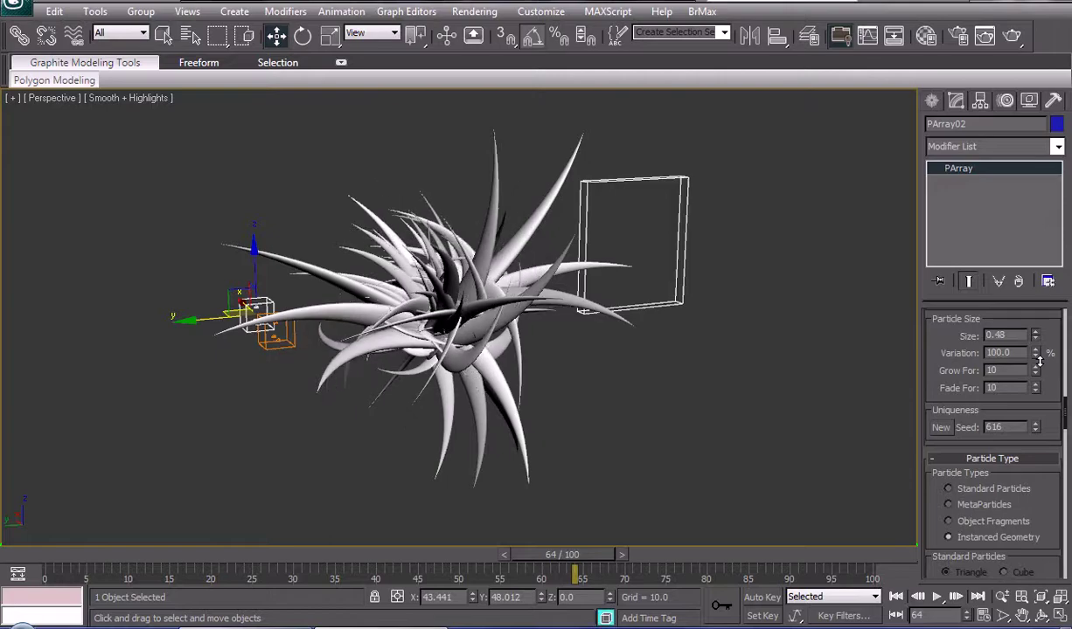
left_click_drag(1037, 340, 1037, 313)
middle_click_drag(661, 393, 700, 293, "alt")
left_click(710, 292)
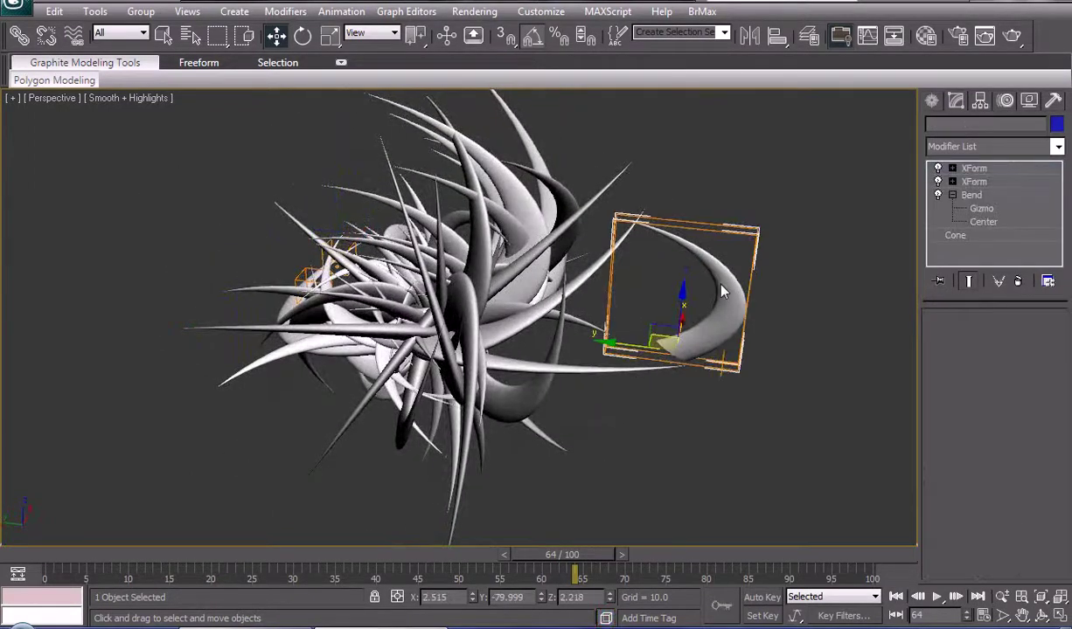
- Hide the bent horn object and render the Perspective view of the spiky cluster
right_click(722, 292)
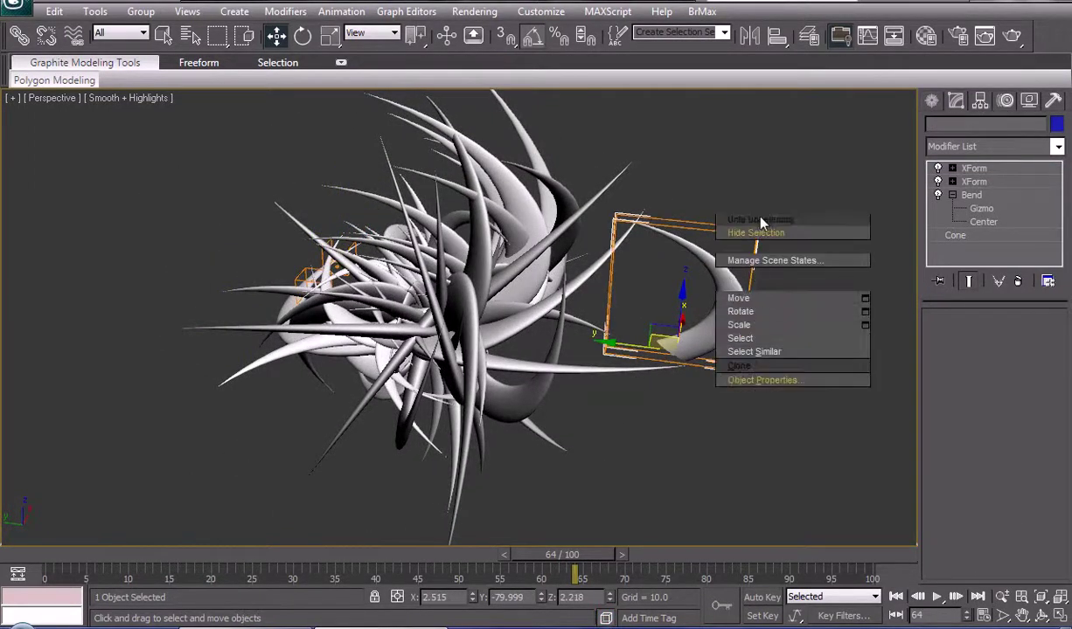
left_click(764, 232)
middle_click_drag(718, 335, 591, 348, "alt")
key("shift+q")
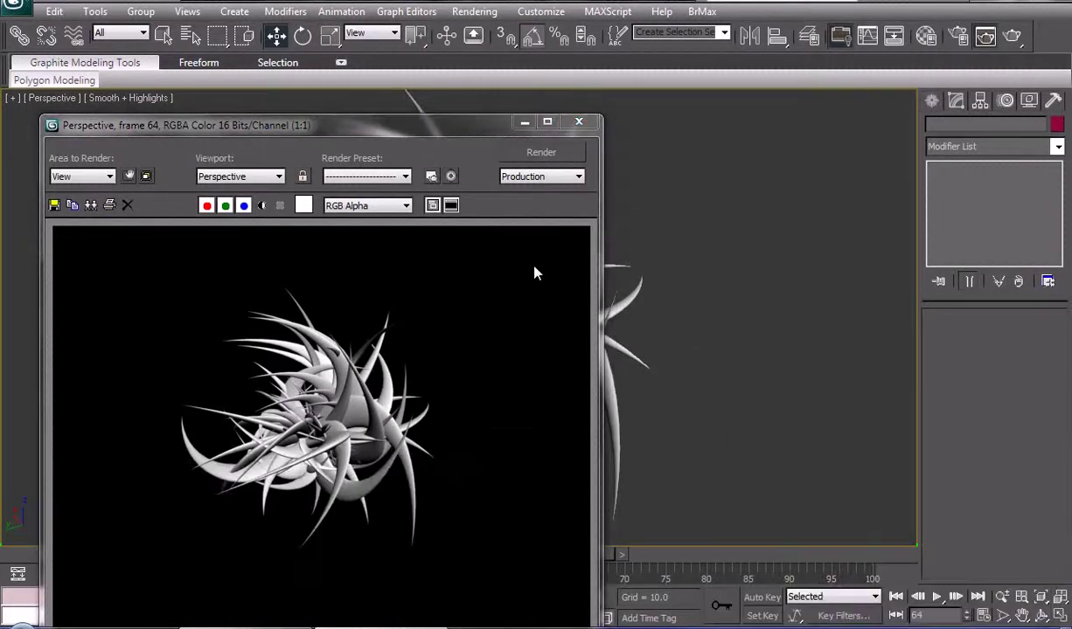
- Show the safe frame, select PArray02, jump to frame 100 and zoom in on the sculpture
left_click(578, 121)
key("shift+f")
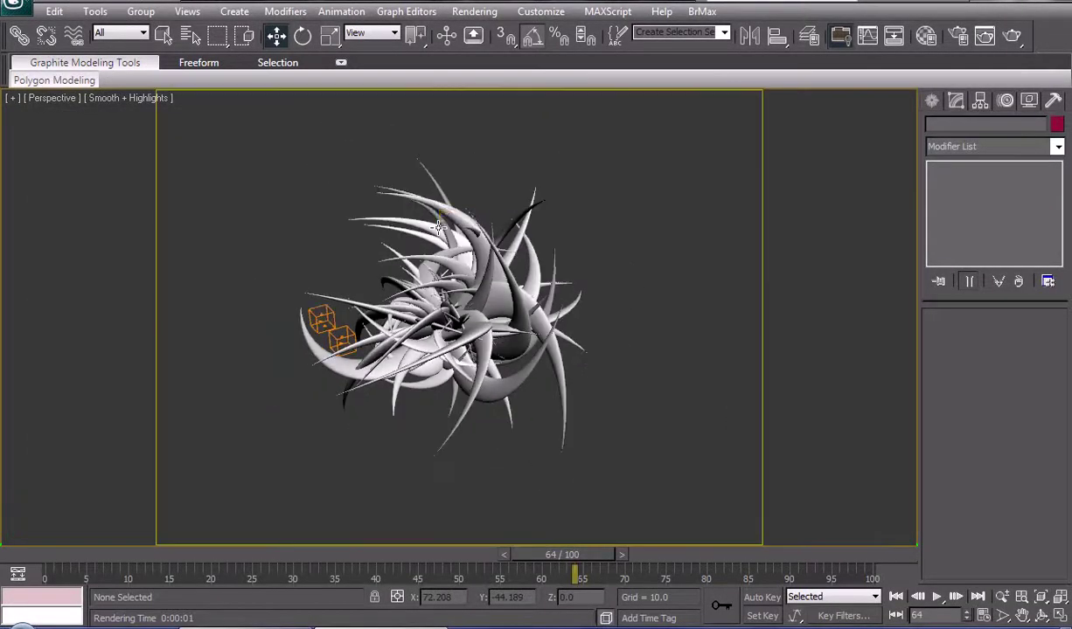
scroll(472, 328, "down", 4)
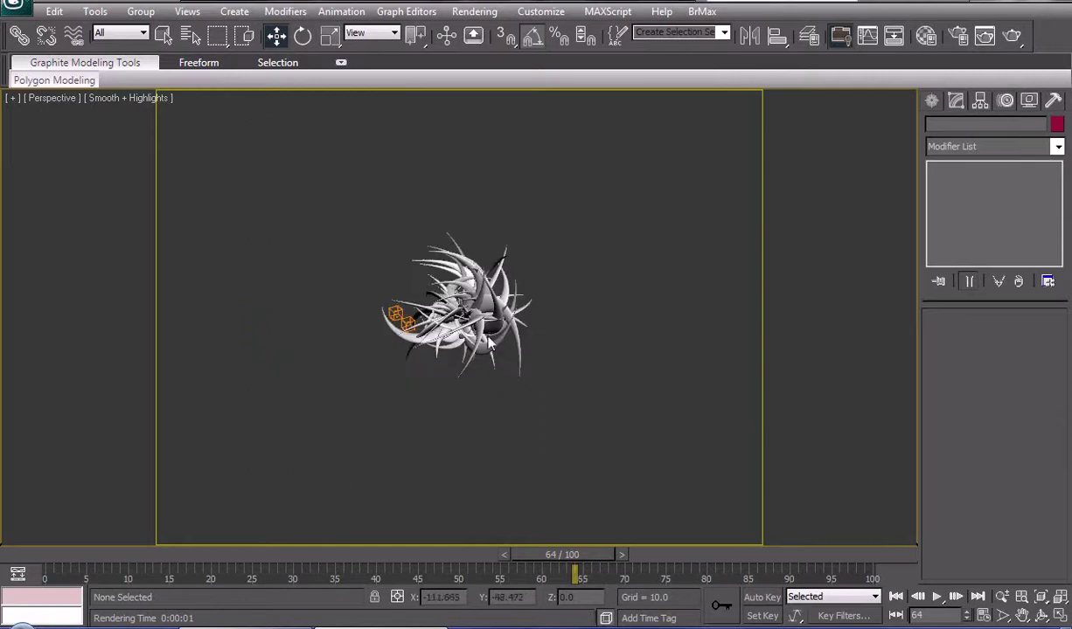
left_click(479, 324)
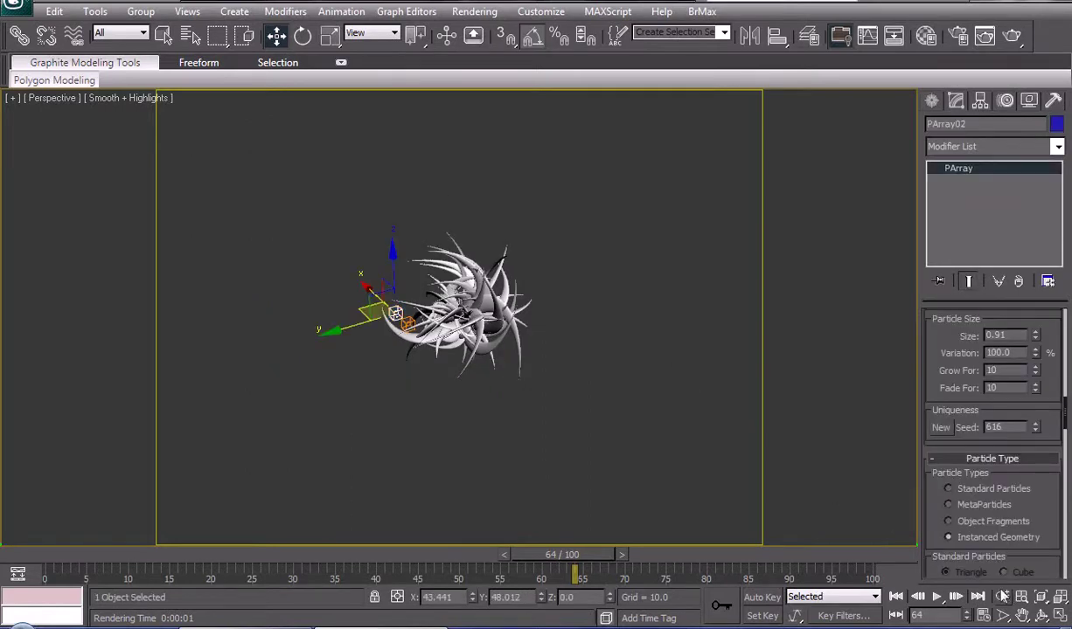
key("End")
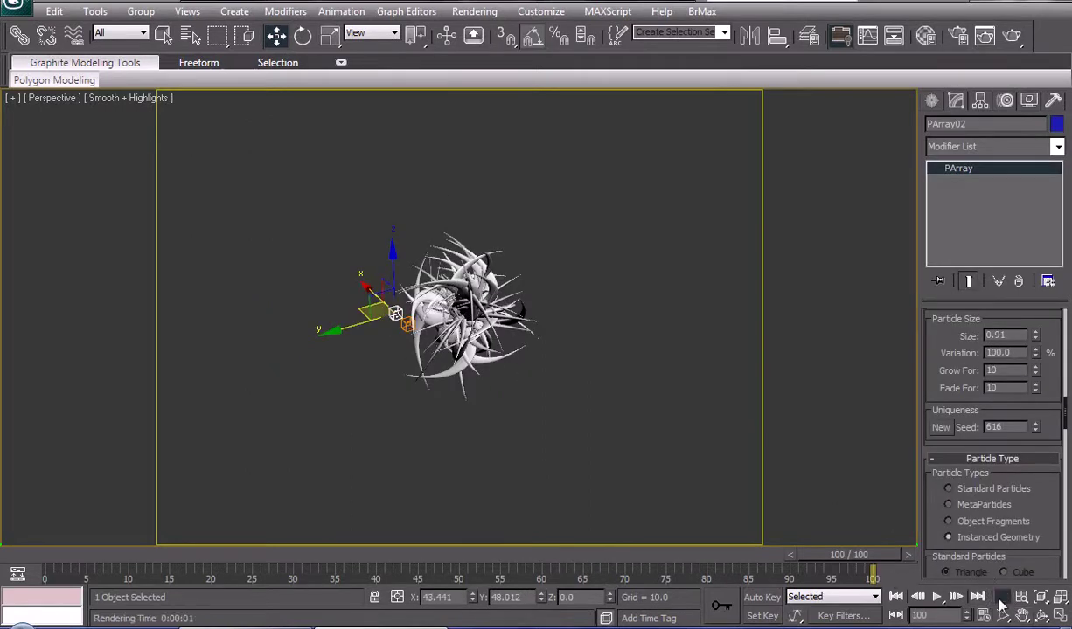
key("alt+z")
mouse_move(594, 407)
left_mouse_down()
mouse_move(584, 388)
mouse_move(591, 397)
left_mouse_up()
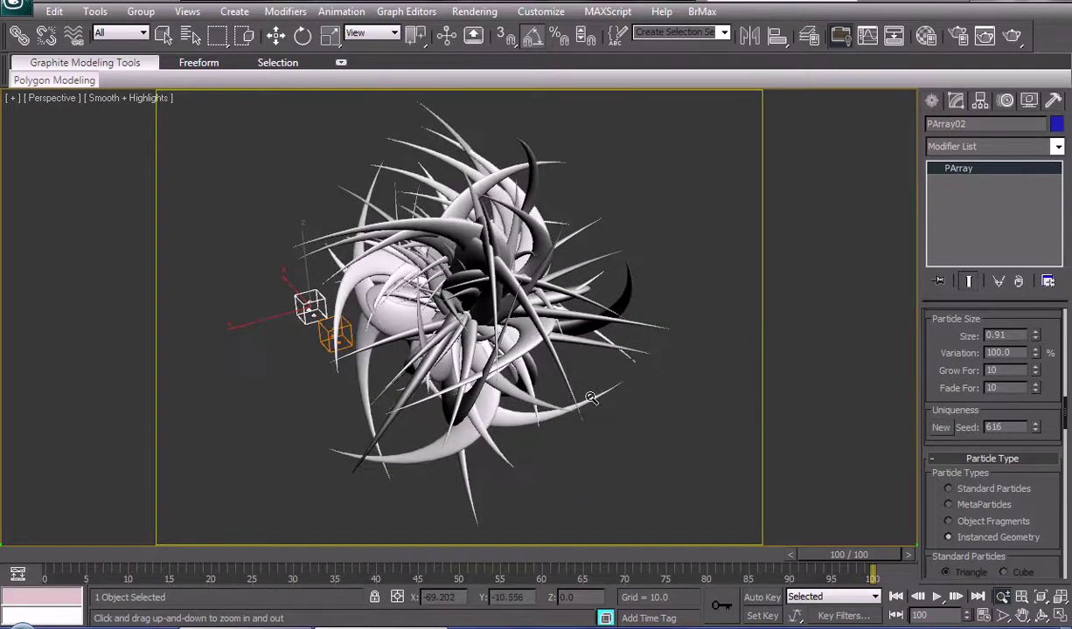
- Open the Material Editor, move it aside, and select the unused 07 - Default material
key("w")
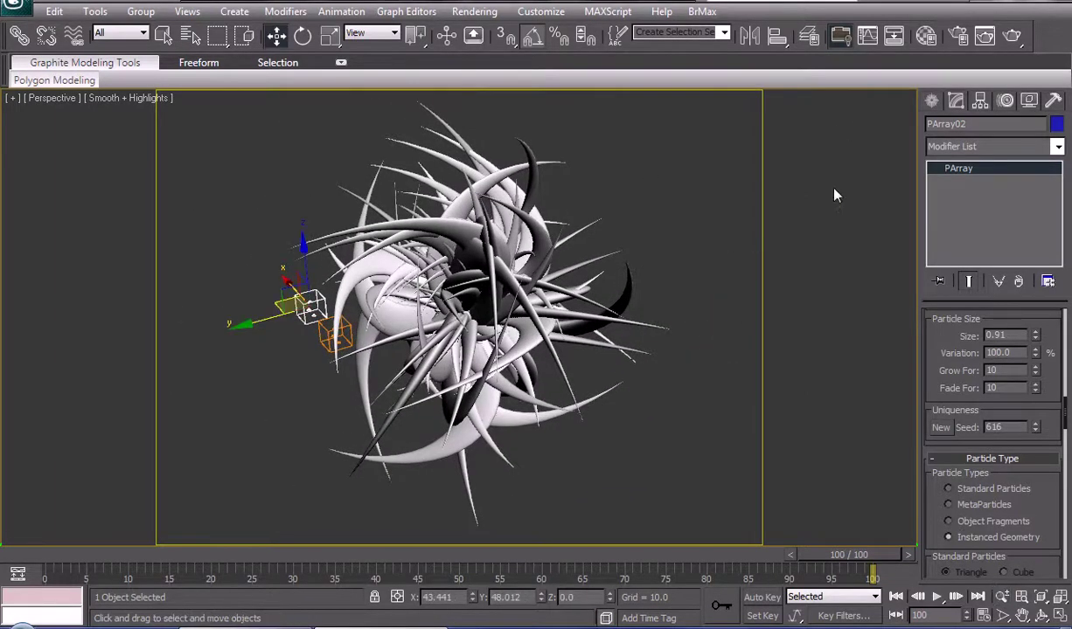
key("m")
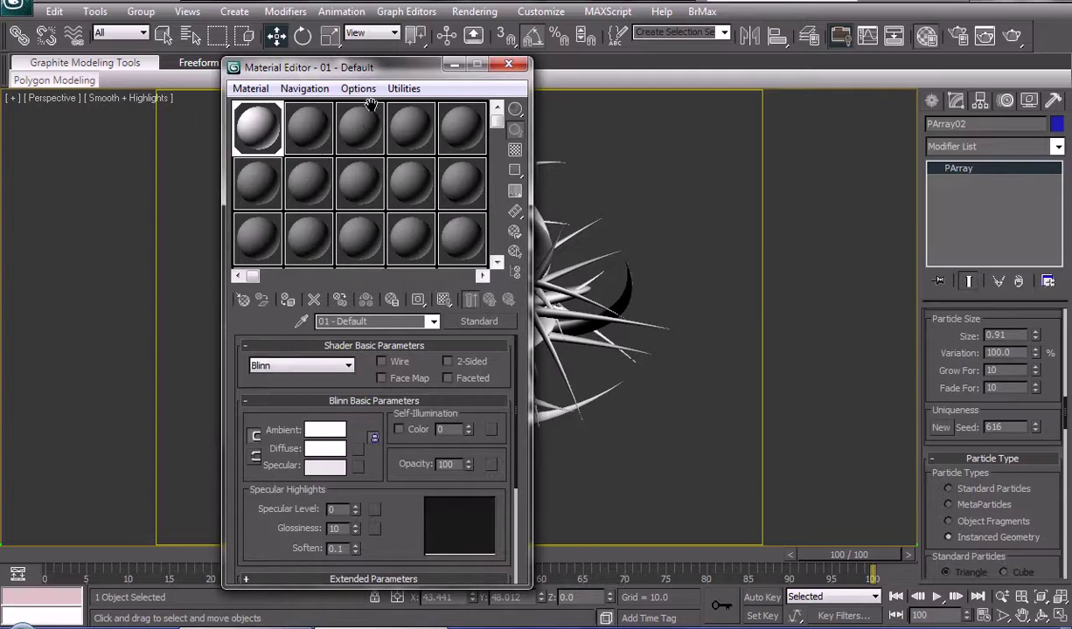
left_click_drag(378, 56, 761, 59)
left_click(629, 170)
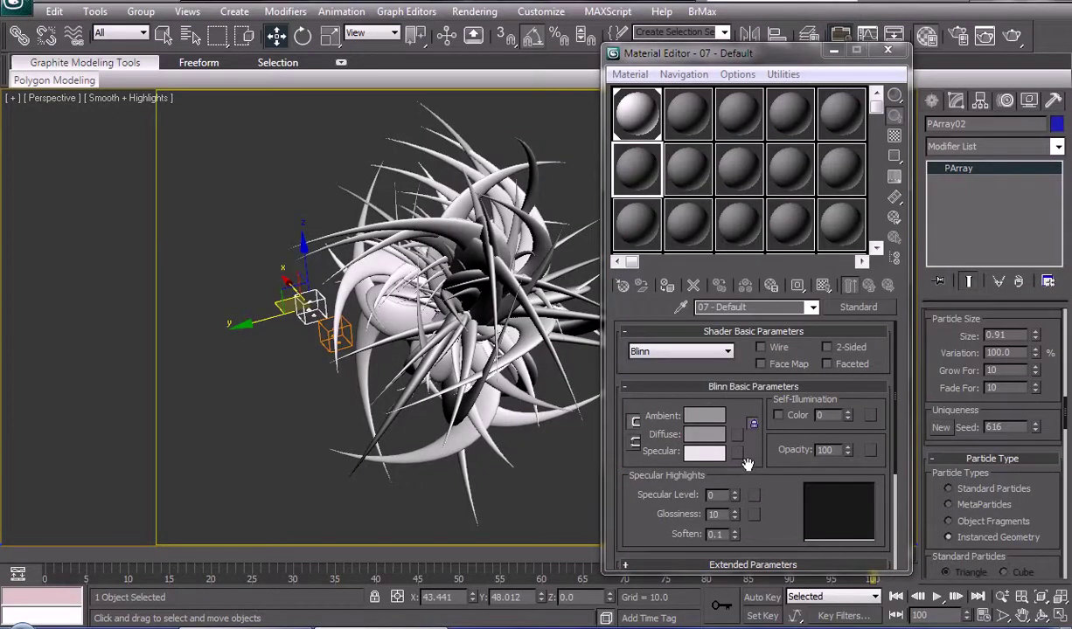
- Give 07 - Default a deep navy blue diffuse colour
left_click(738, 434)
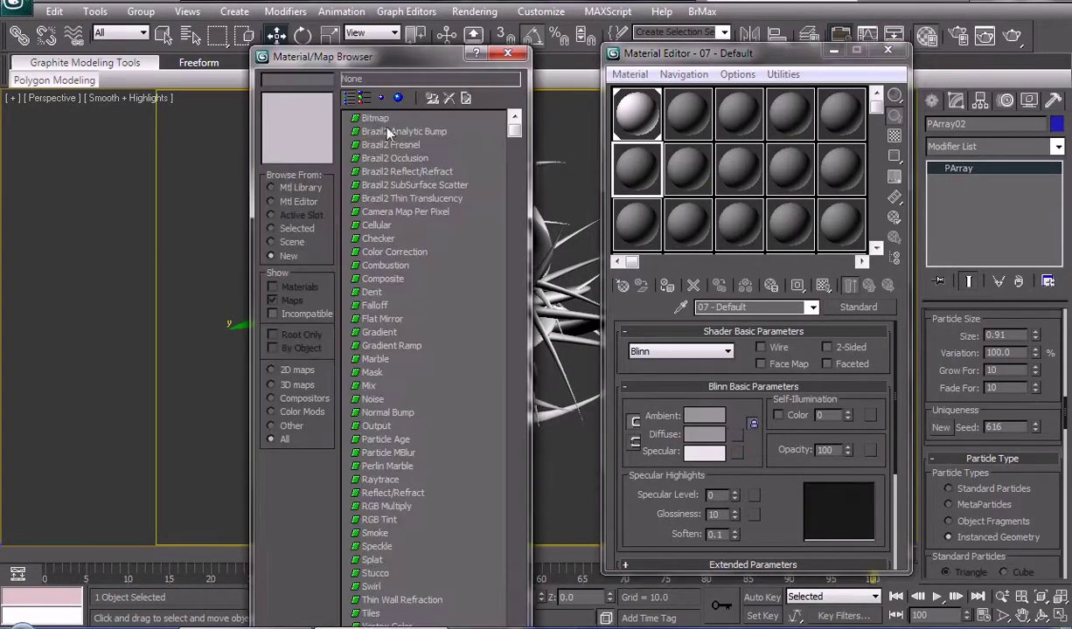
left_click(507, 53)
left_click(699, 435)
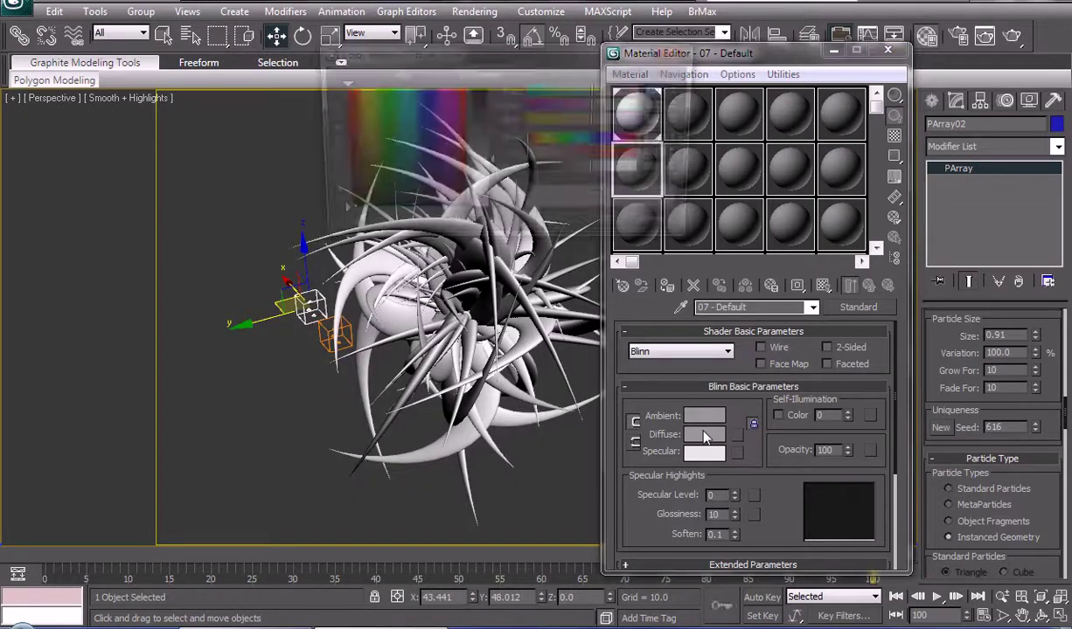
mouse_move(411, 175)
left_mouse_down()
mouse_move(413, 103)
mouse_move(426, 87)
left_mouse_up()
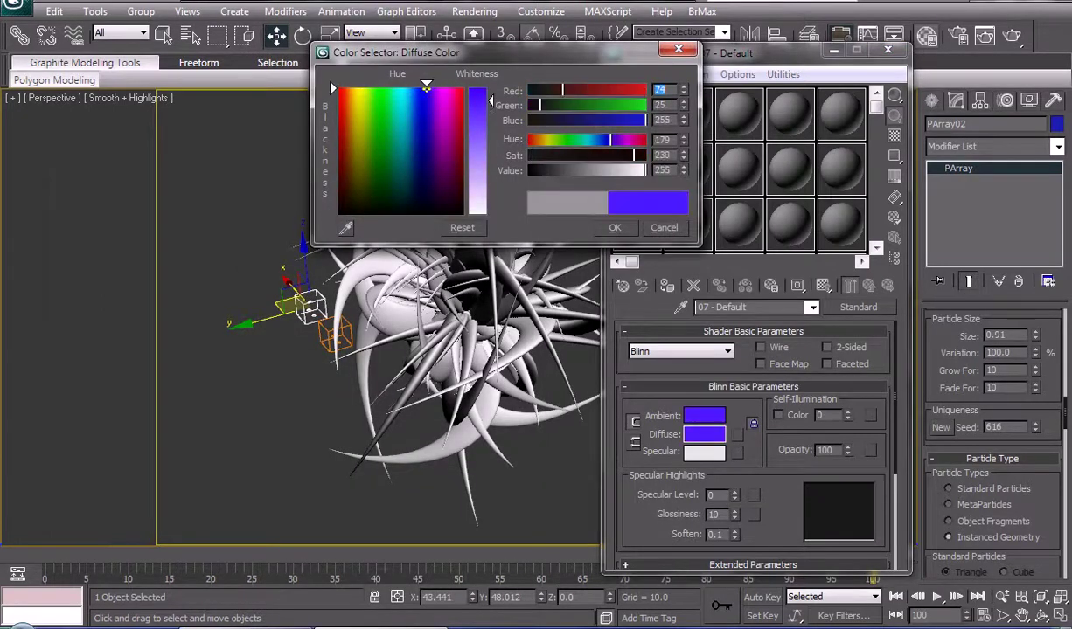
left_click_drag(577, 172, 570, 171)
left_click(614, 227)
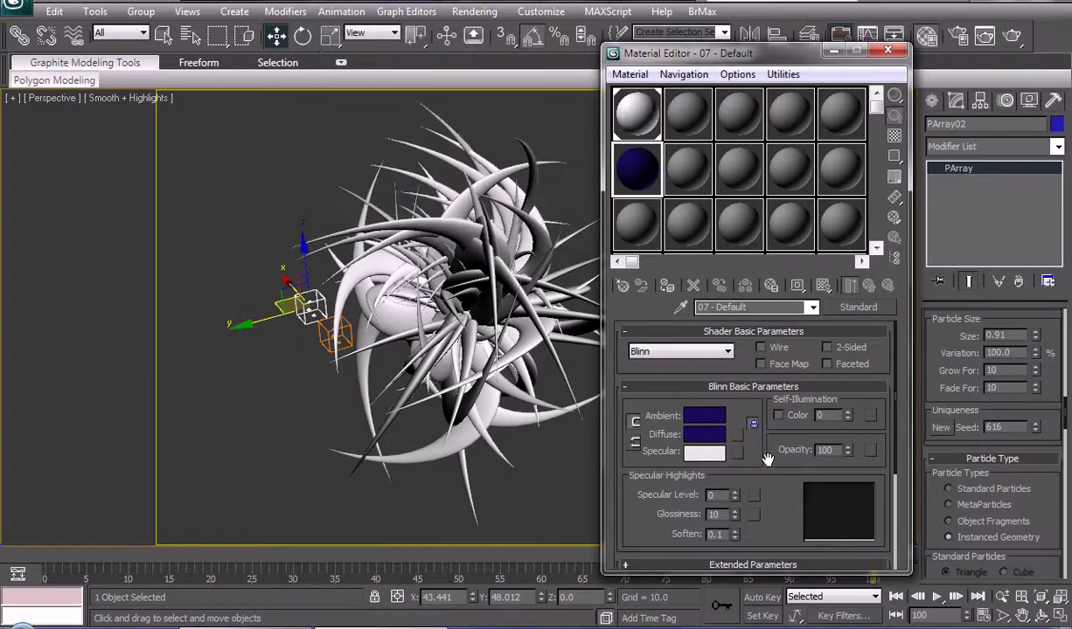
- Set the material's Specular Level to 151 and Glossiness to 36
scroll(734, 440, "down", 3)
scroll(750, 435, "up", 2)
left_click_drag(735, 443, 739, 374)
left_click_drag(734, 461, 737, 434)
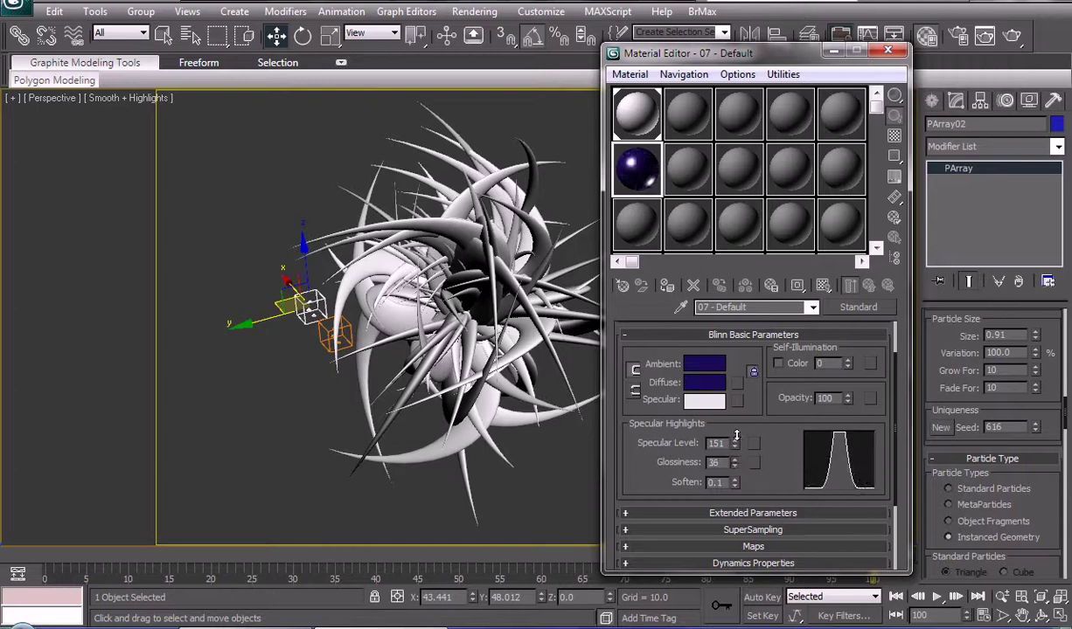
scroll(749, 520, "up", 1)
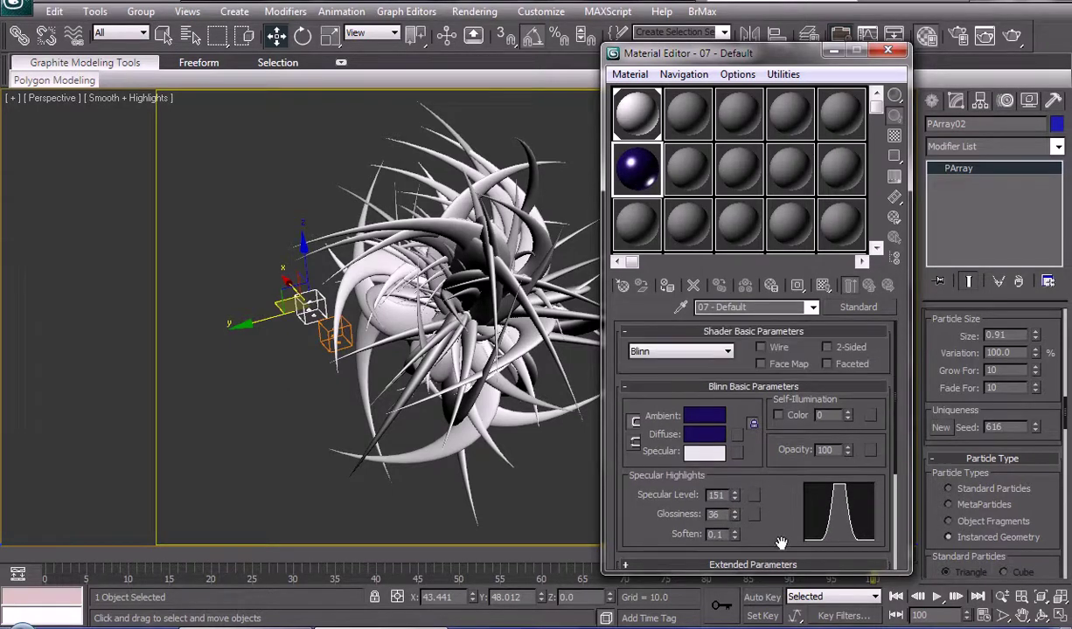
- Keep the Blinn shader and raise Glossiness to 51, then scroll down to the Maps rollout
left_click(711, 351)
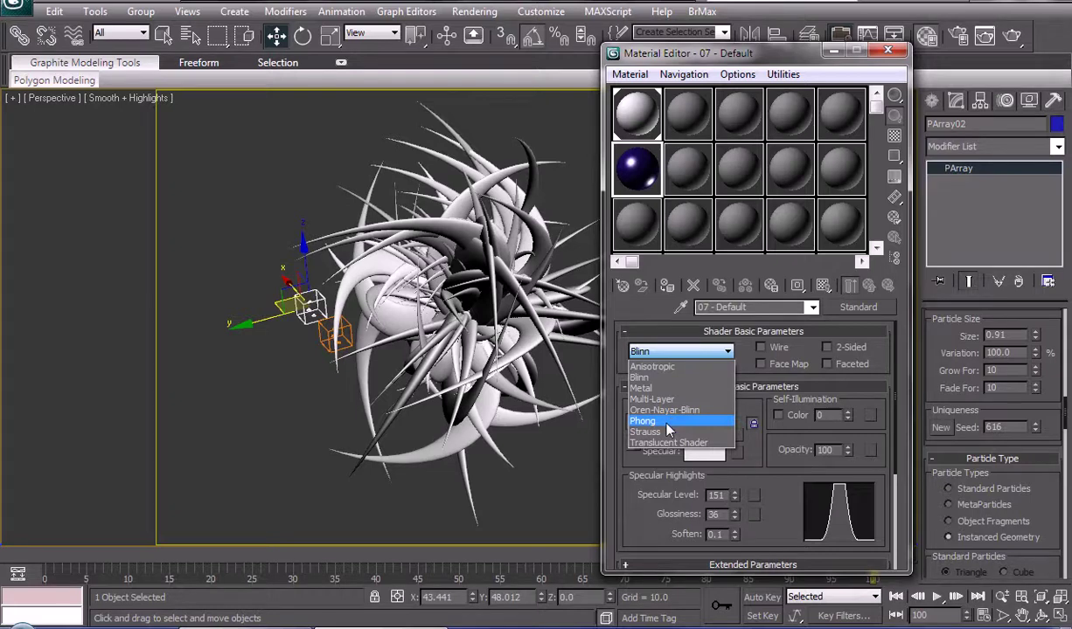
left_click(673, 379)
scroll(739, 477, "down", 1)
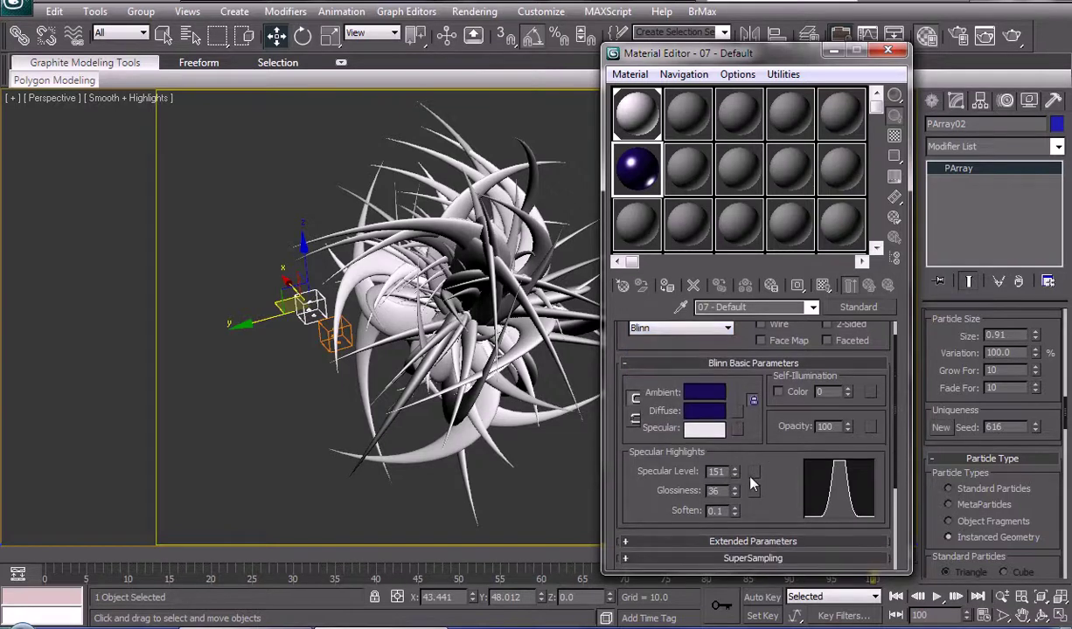
left_click_drag(735, 491, 732, 465)
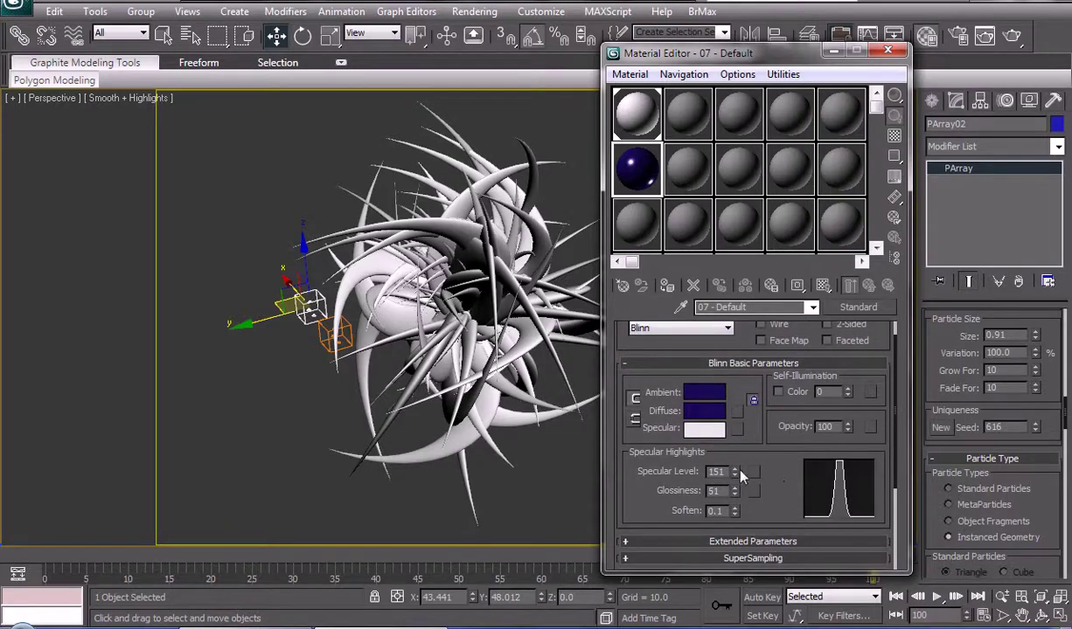
scroll(769, 465, "down", 10)
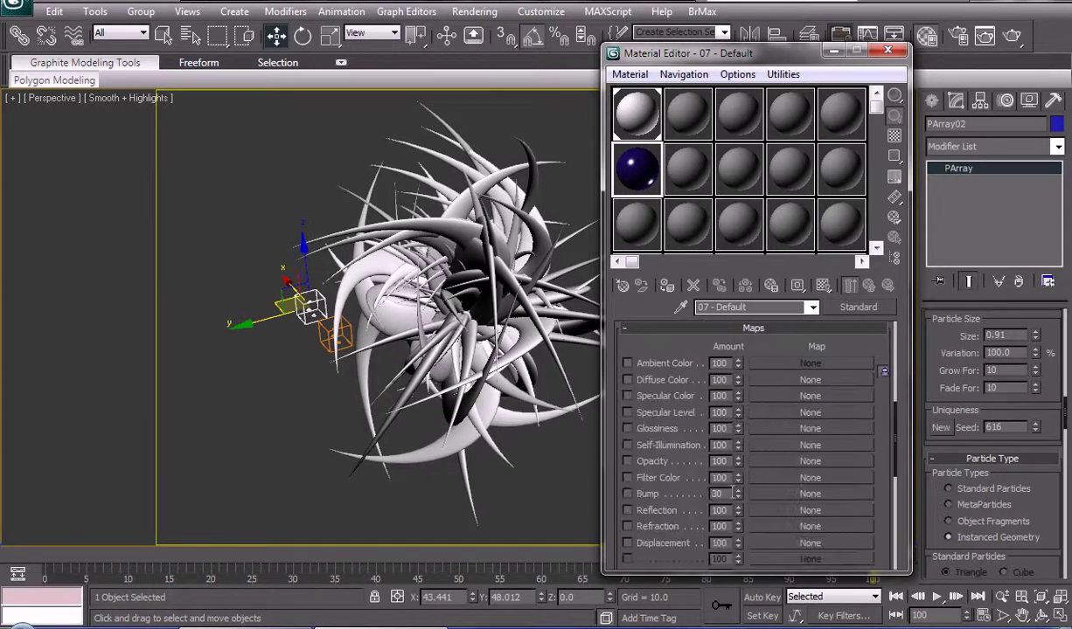
- Assign a Raytrace map to the Reflection slot and open its Background map list
left_click(779, 512)
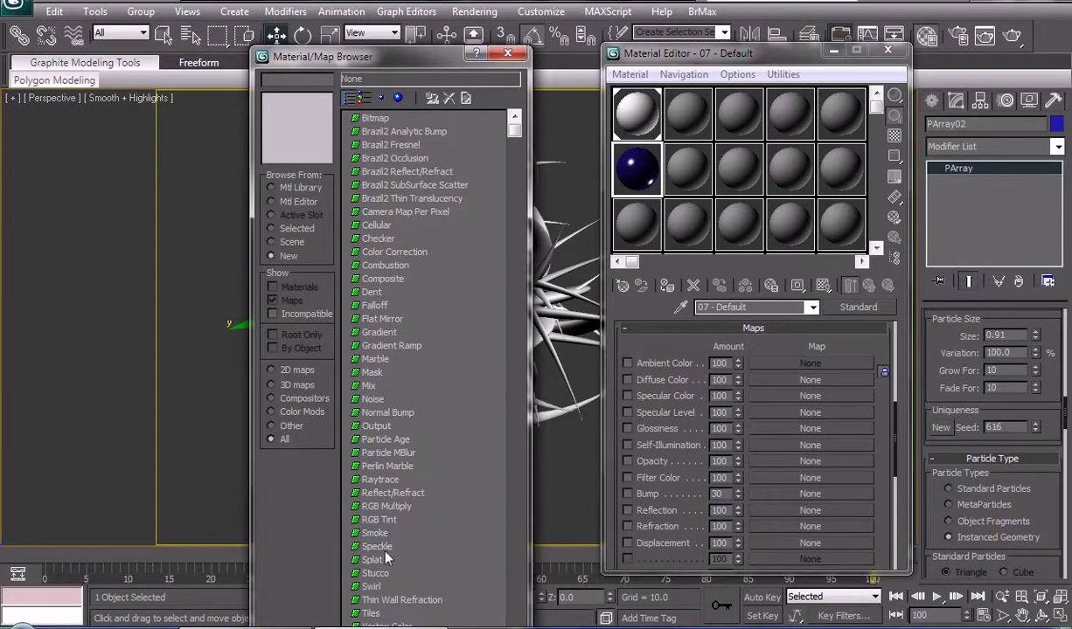
double_click(381, 479)
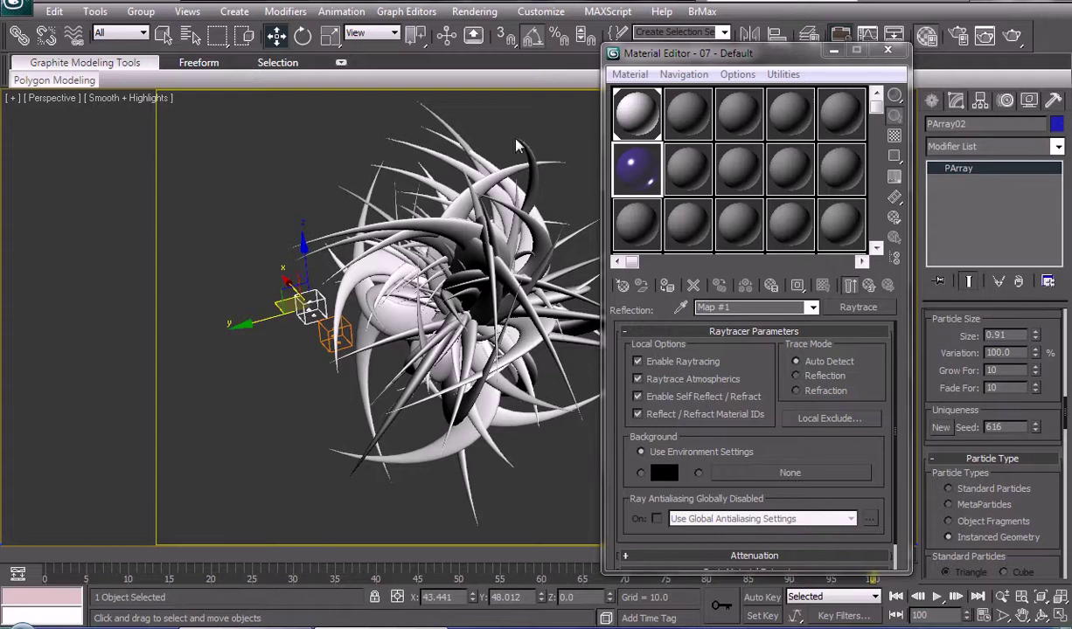
left_click(785, 474)
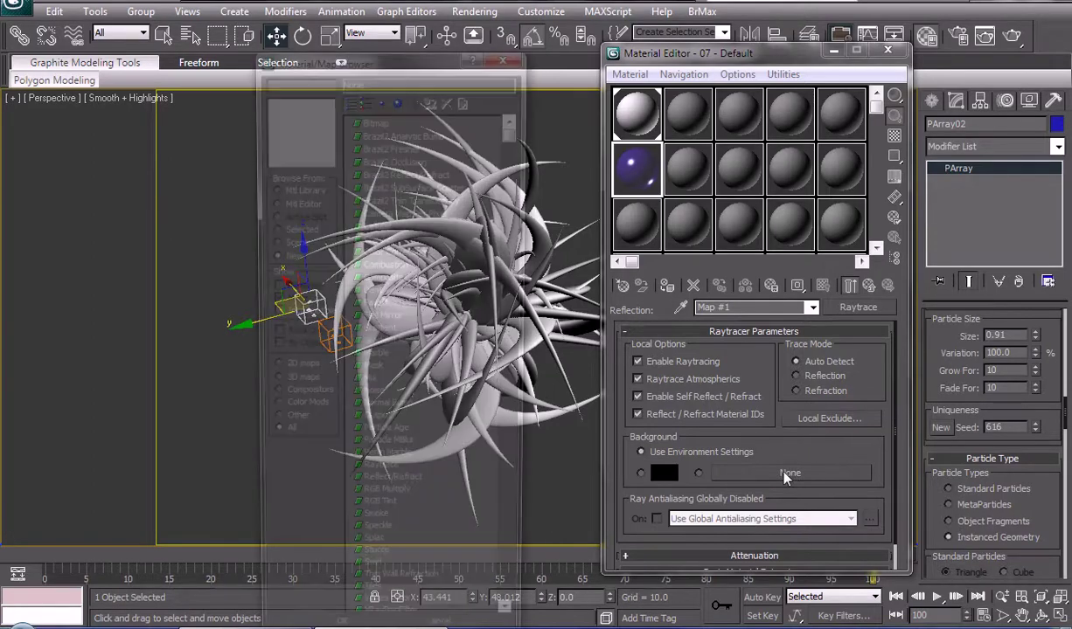
- Choose Bitmap as the background and browse to C:\Program Files\Autodesk\3ds Max 2010\maps\HDRs
double_click(377, 128)
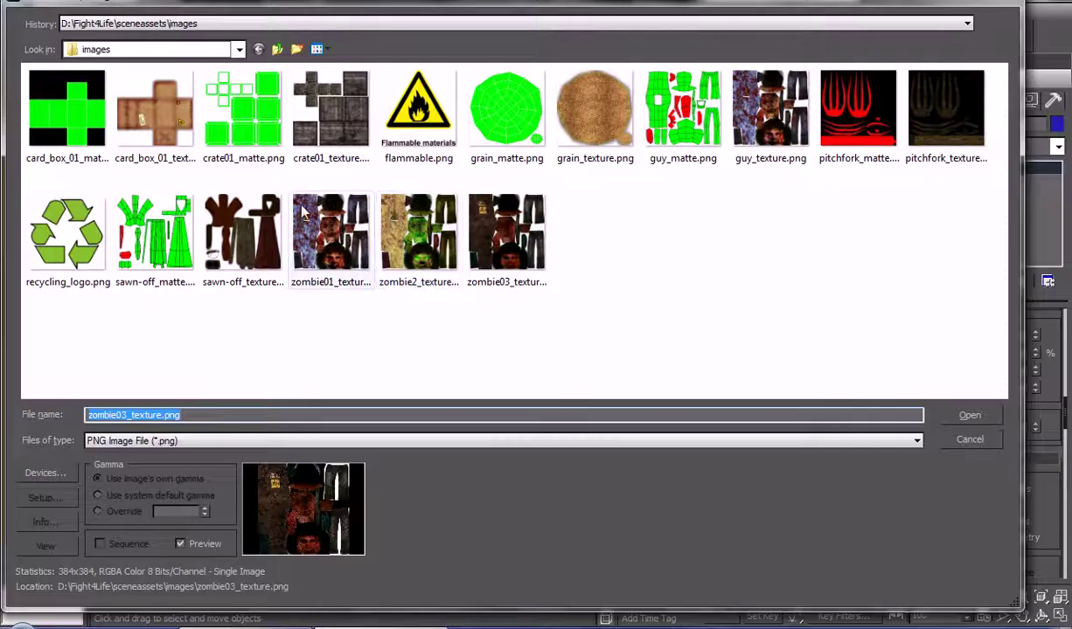
left_click(236, 51)
left_click(238, 50)
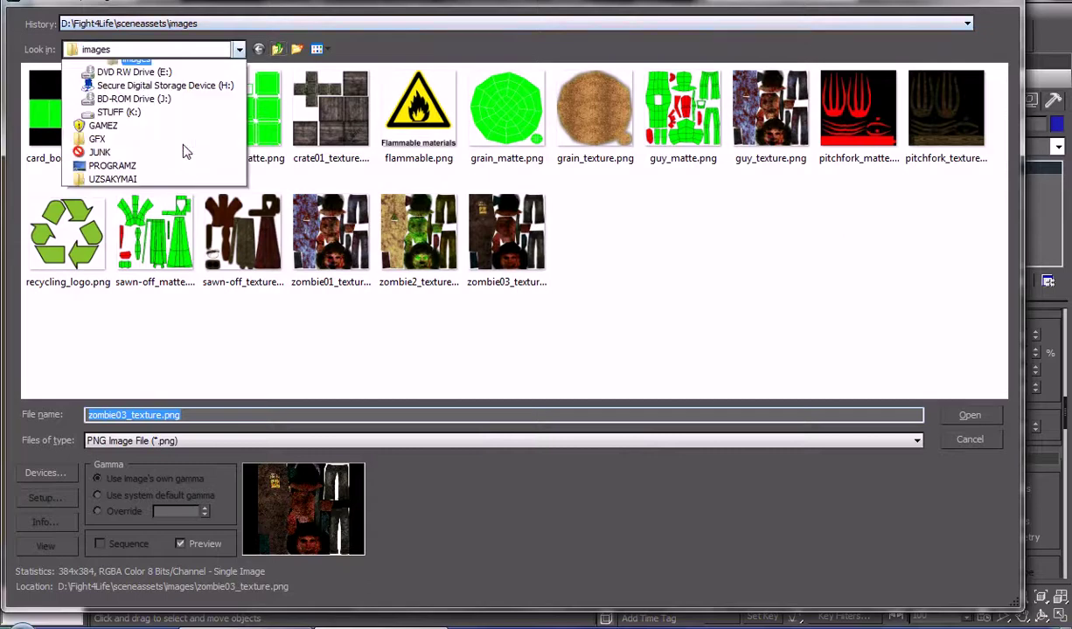
left_click(98, 97)
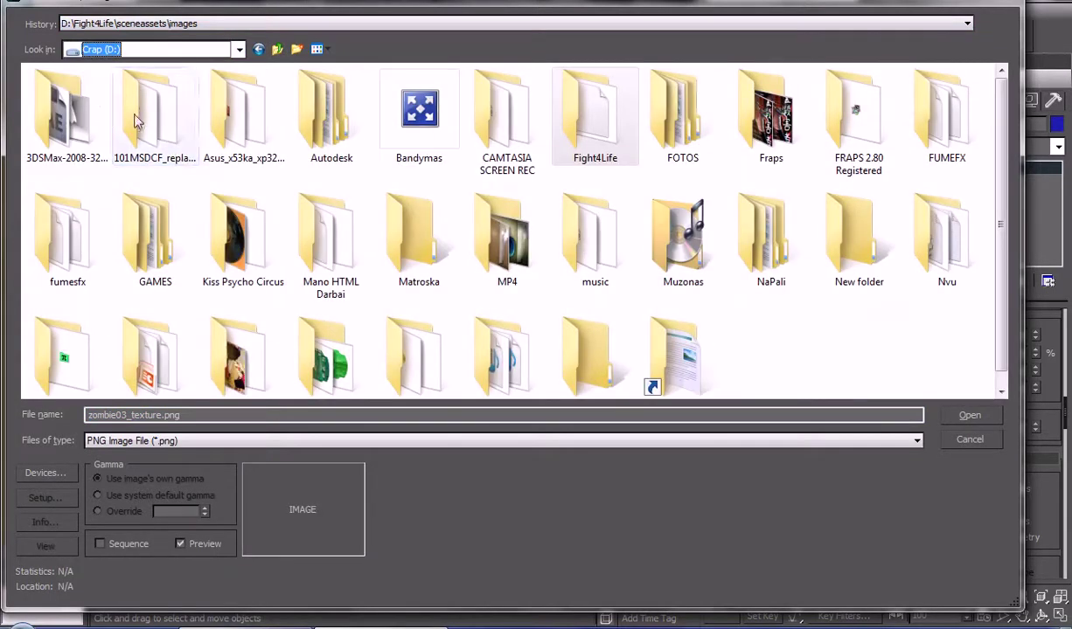
left_click(238, 51)
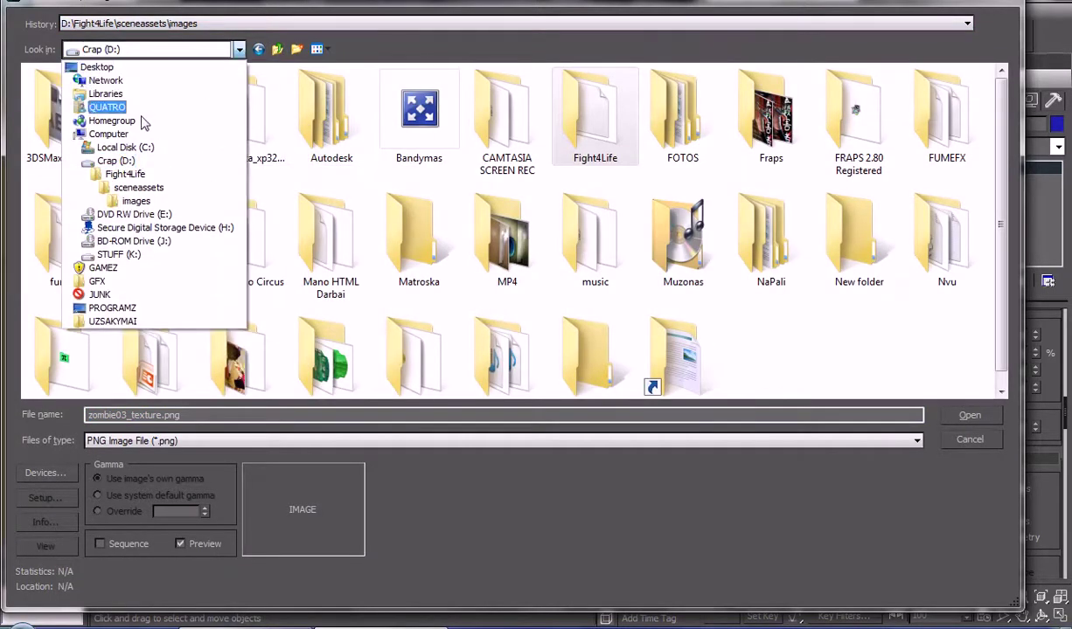
left_click(113, 144)
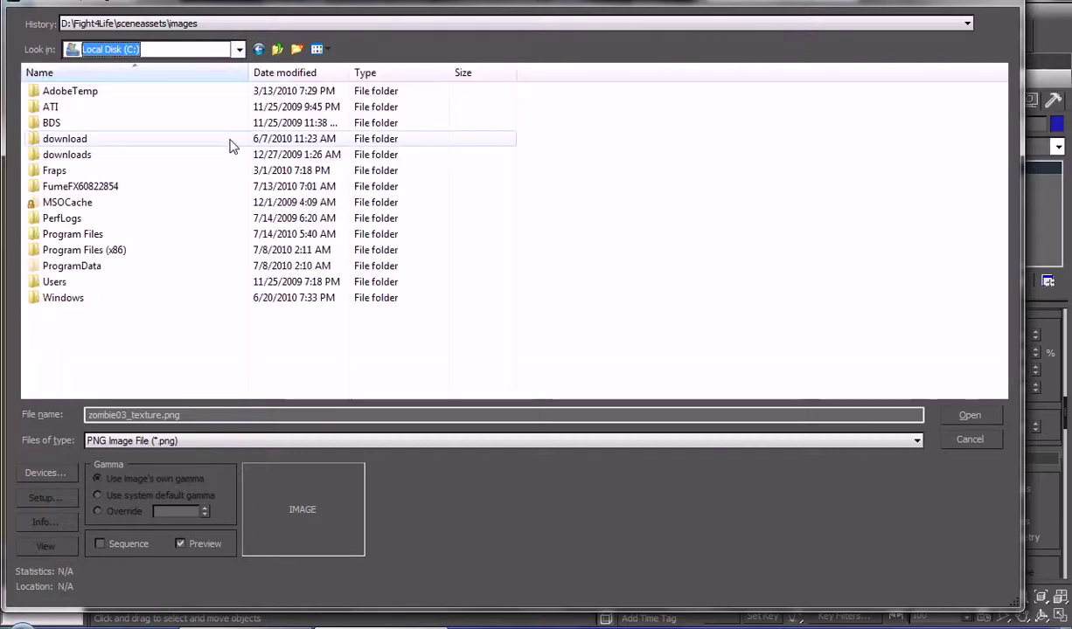
double_click(99, 236)
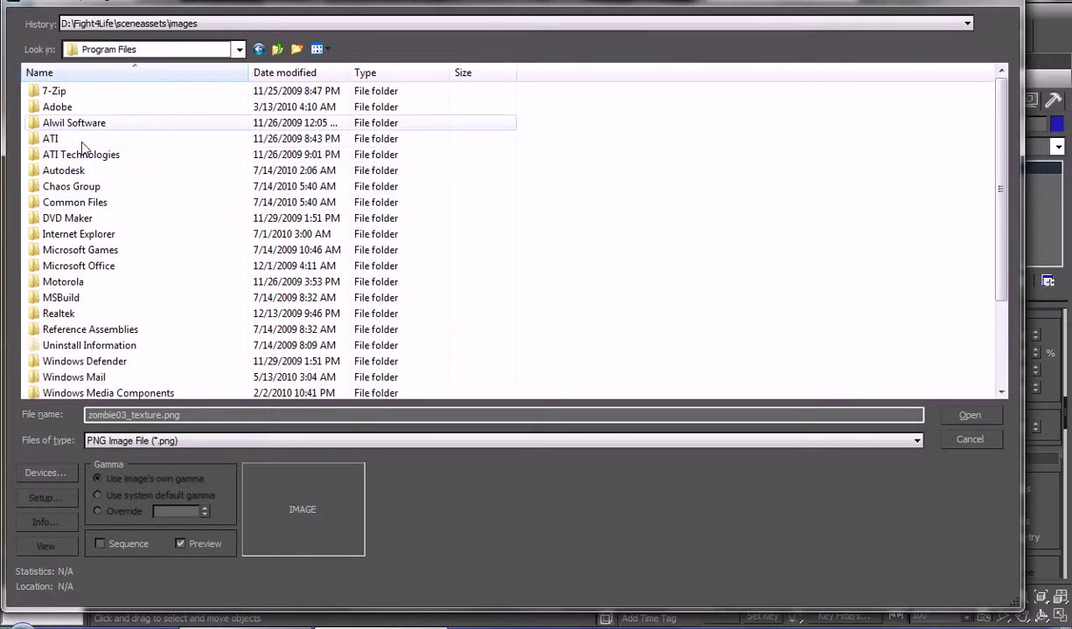
double_click(84, 170)
double_click(86, 91)
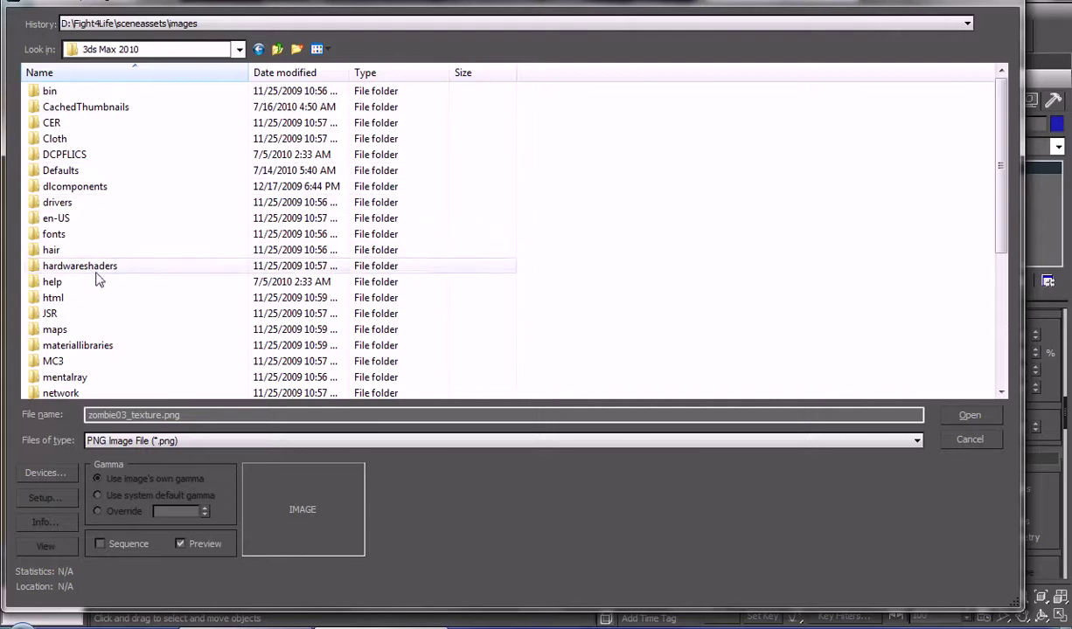
double_click(55, 330)
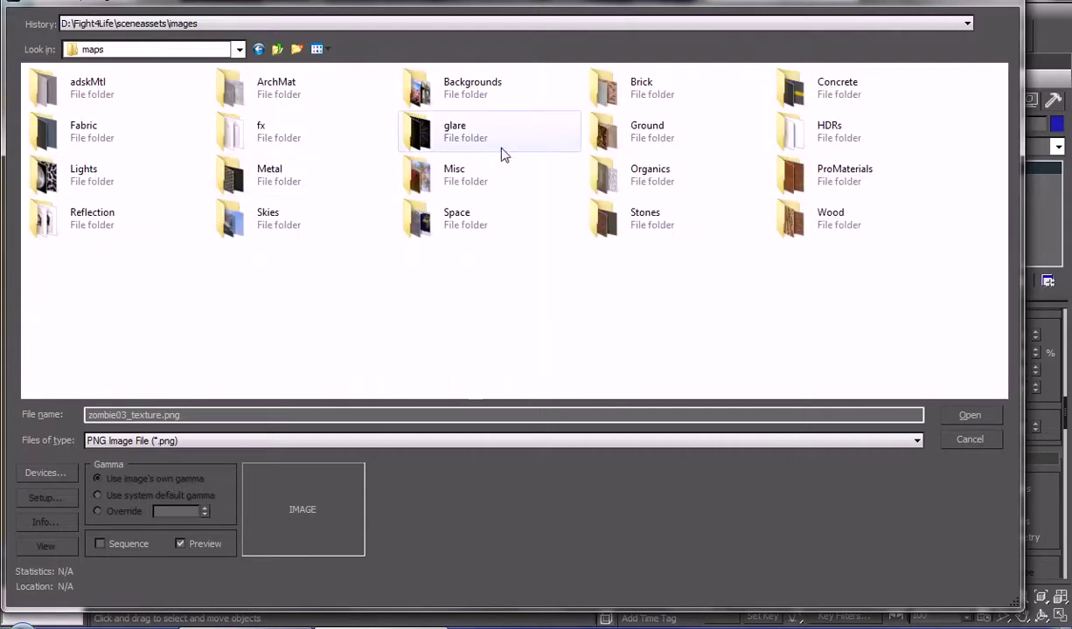
double_click(811, 140)
- Show all file types and load KC_outside_hi.hdr with the default HDRI load settings
left_click(270, 447)
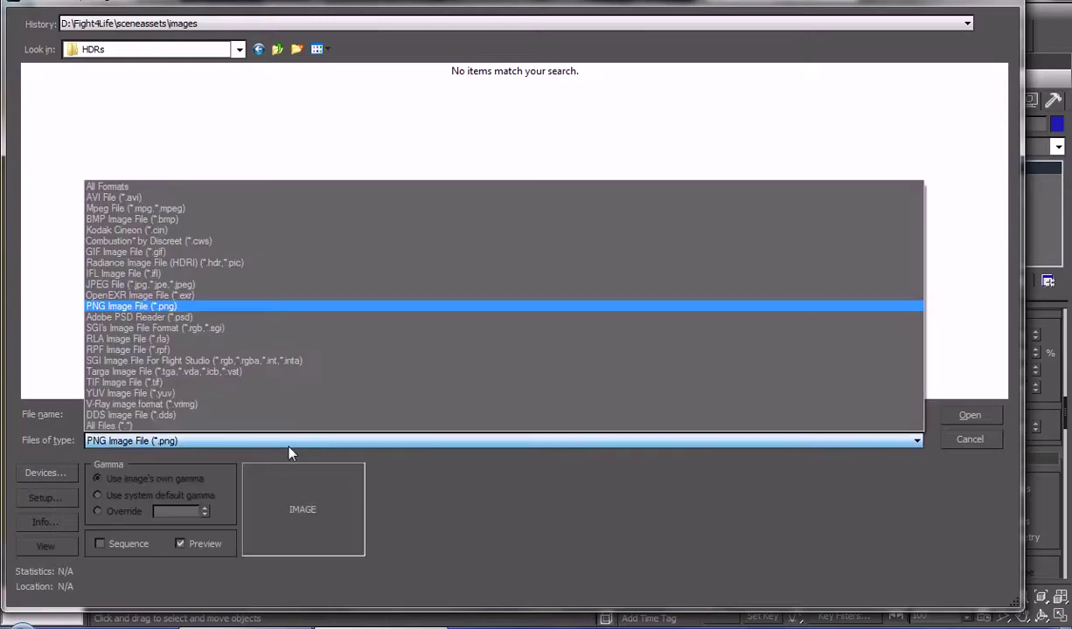
left_click(263, 428)
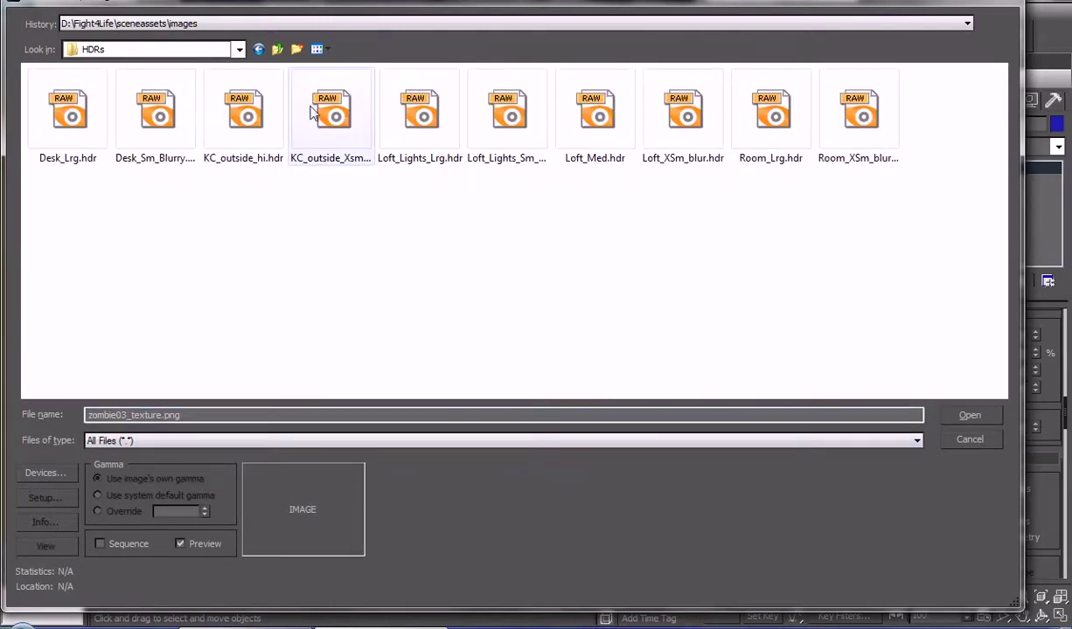
left_click(254, 109)
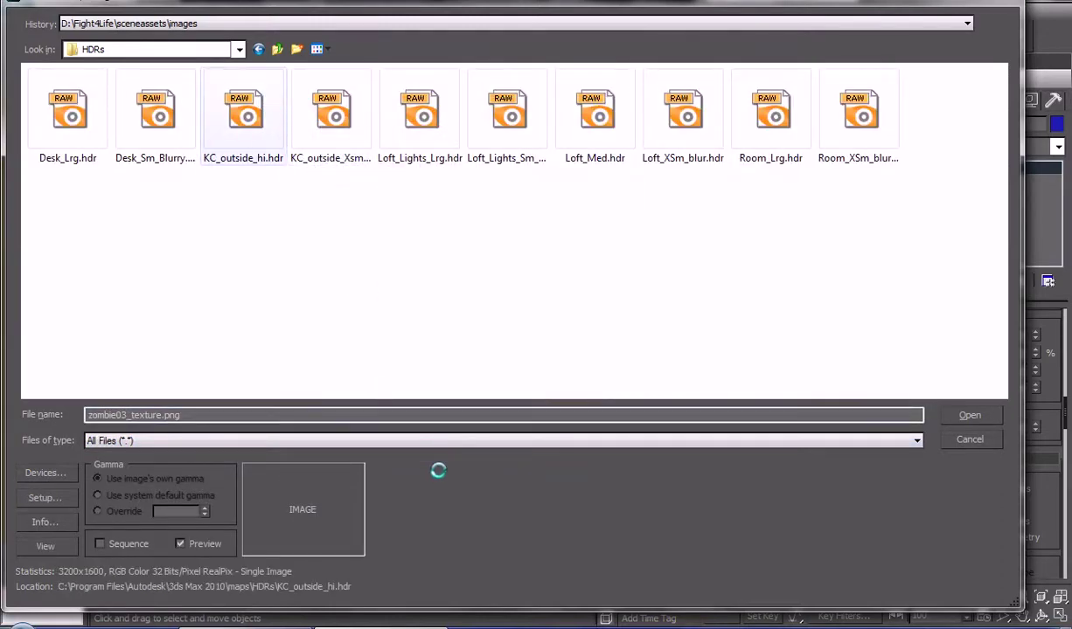
left_click(970, 417)
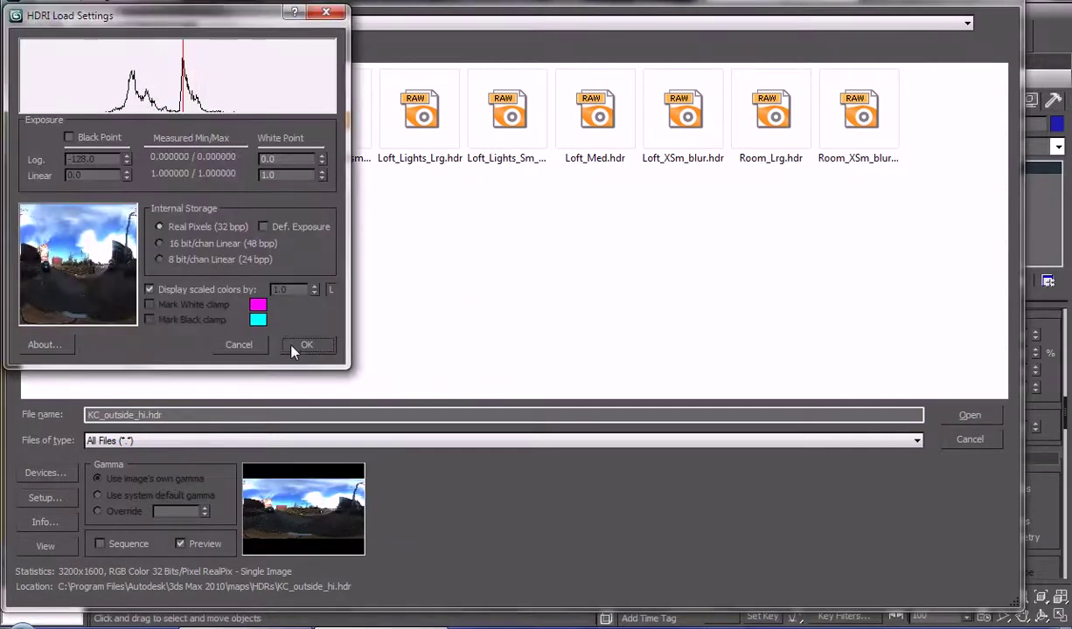
left_click(305, 347)
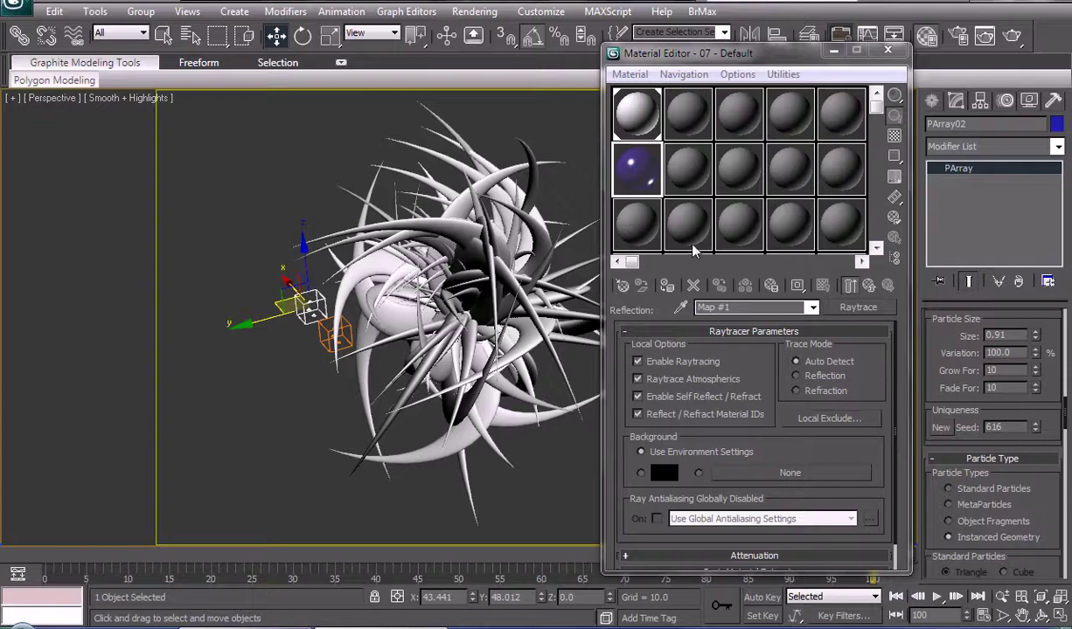
- Raise the HDR background map's Output Amount to 1.63 and return to the parent Raytrace map
left_click(883, 284)
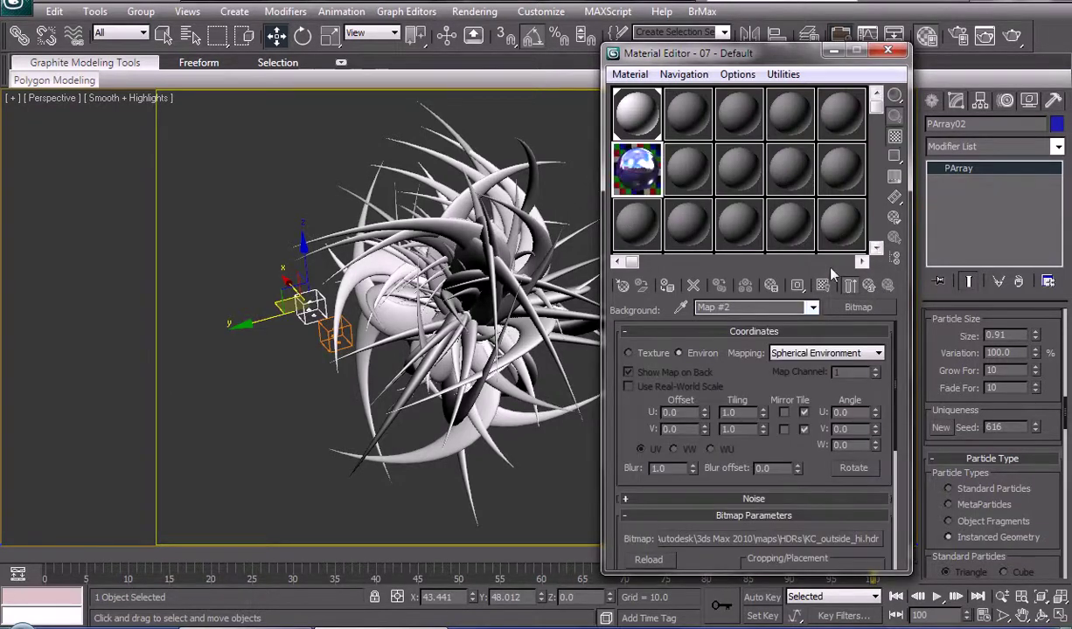
left_click(869, 287)
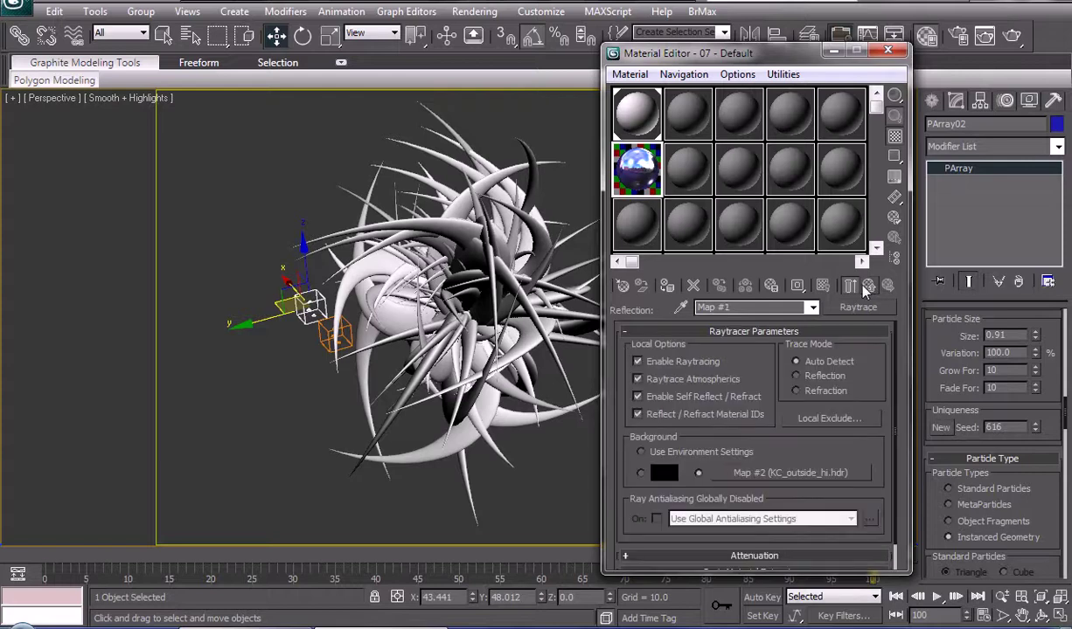
left_click(807, 477)
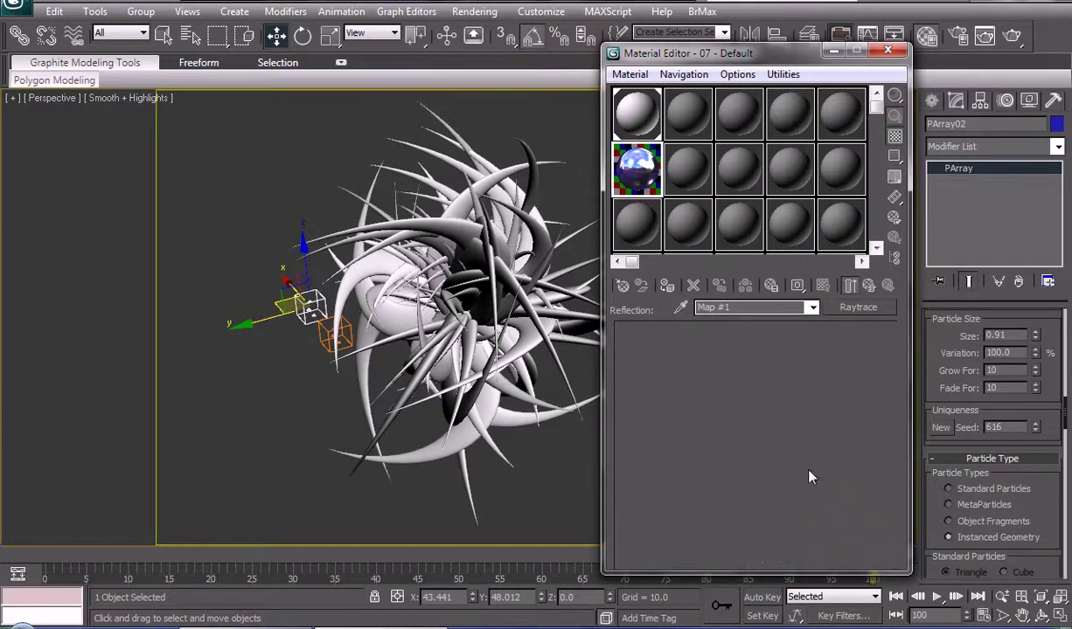
scroll(830, 463, "down", 4)
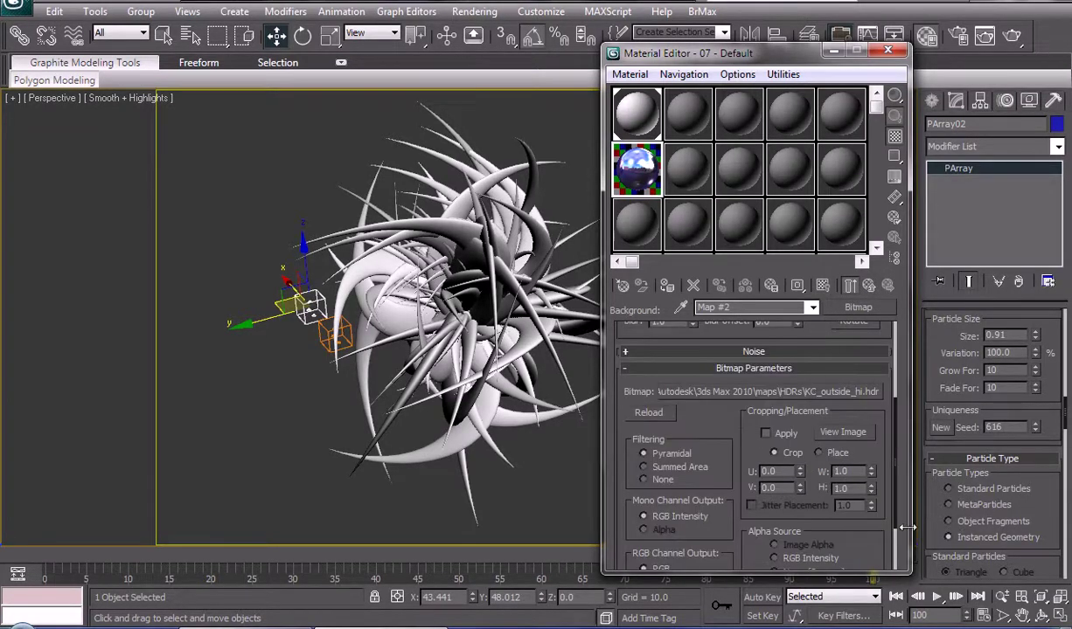
scroll(837, 494, "down", 5)
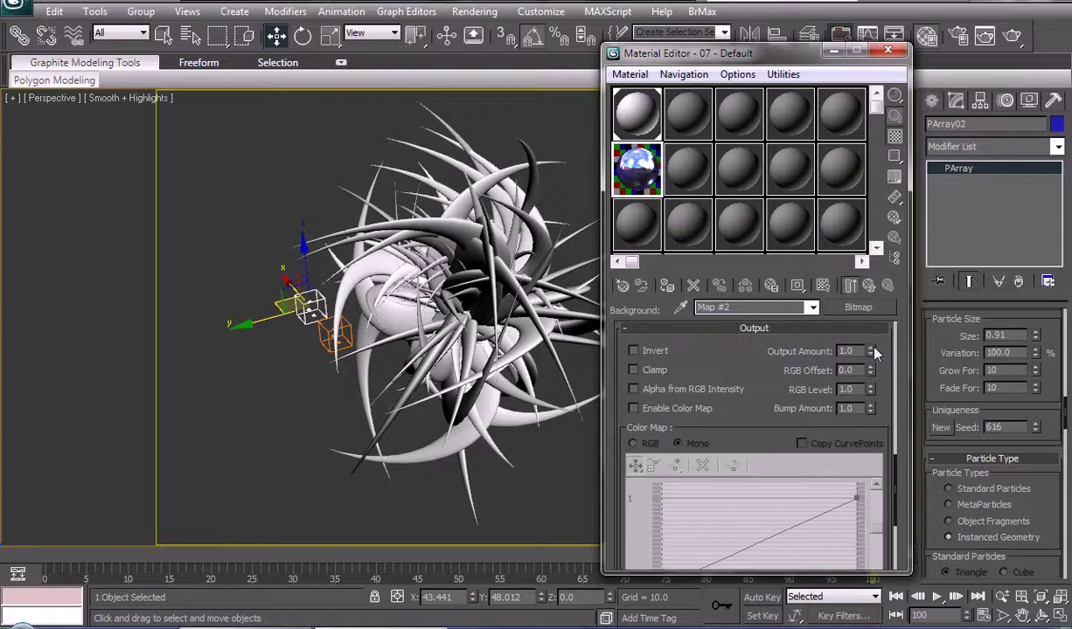
left_click_drag(874, 351, 855, 304)
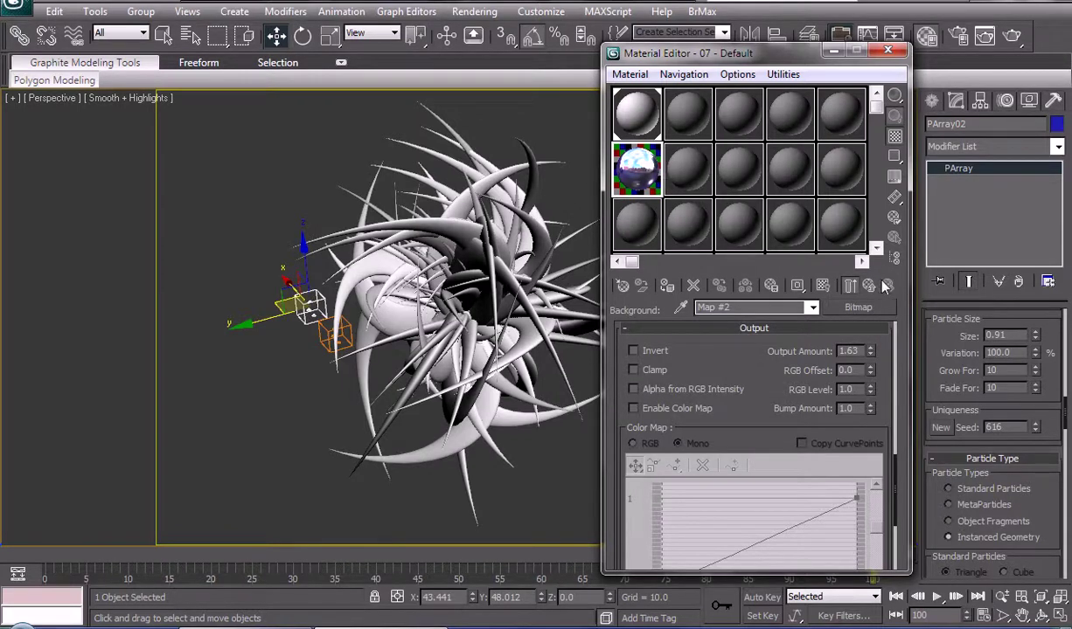
left_click(870, 286)
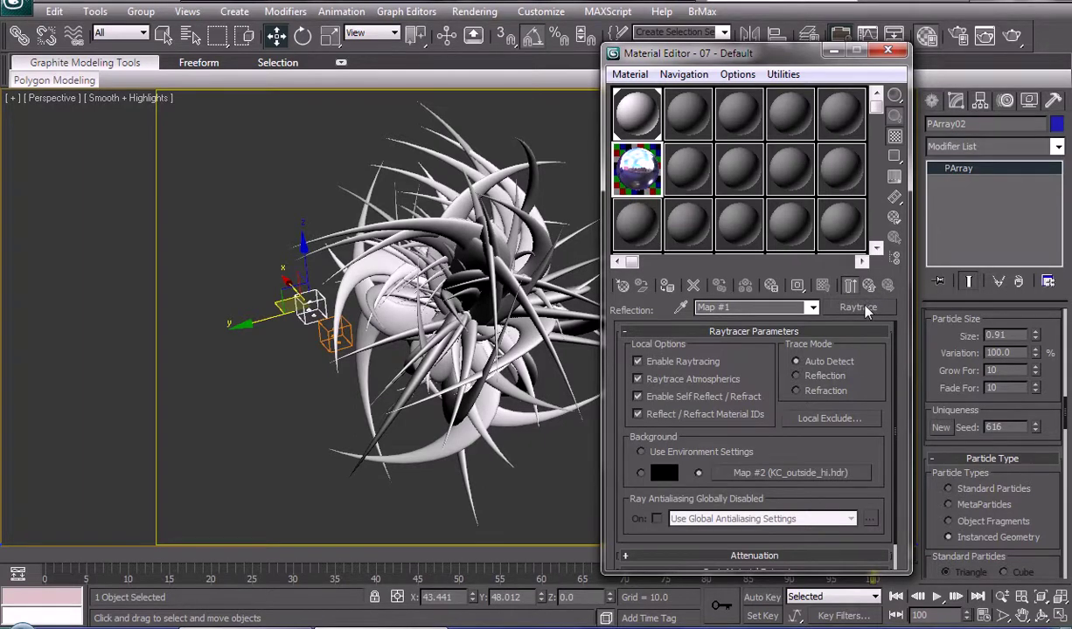
left_click(861, 308)
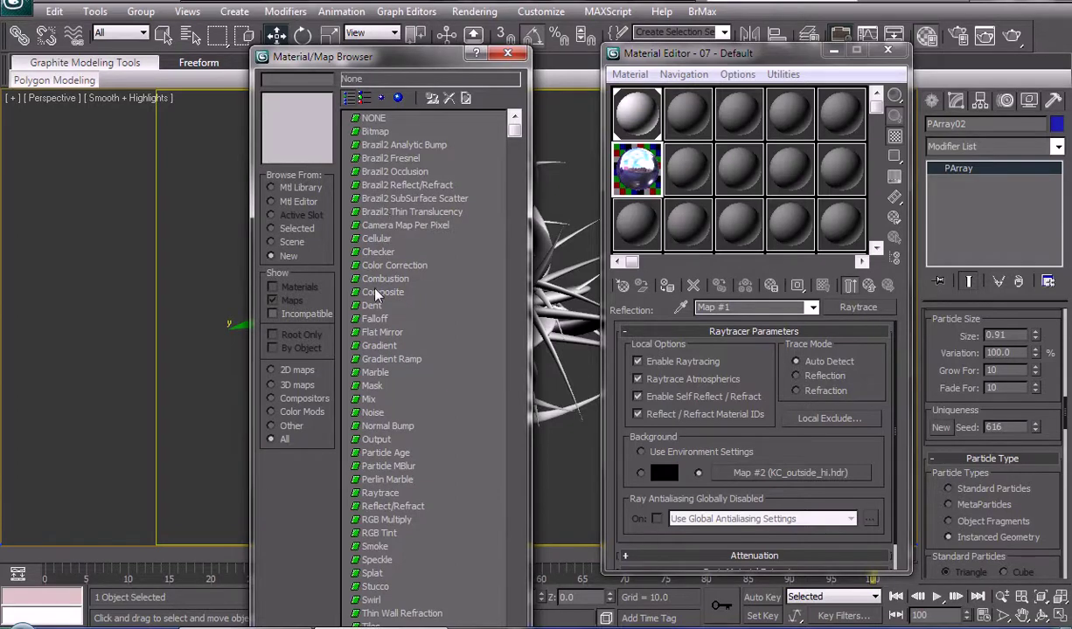
- Wrap the Raytrace reflection in a Falloff map and make its first colour black
double_click(371, 319)
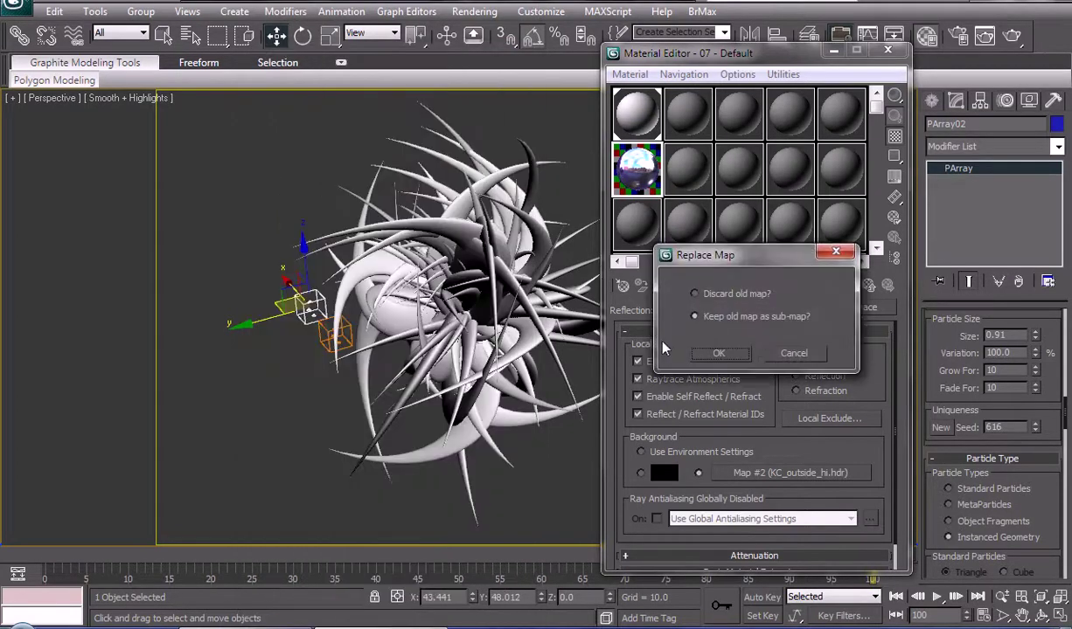
left_click(718, 353)
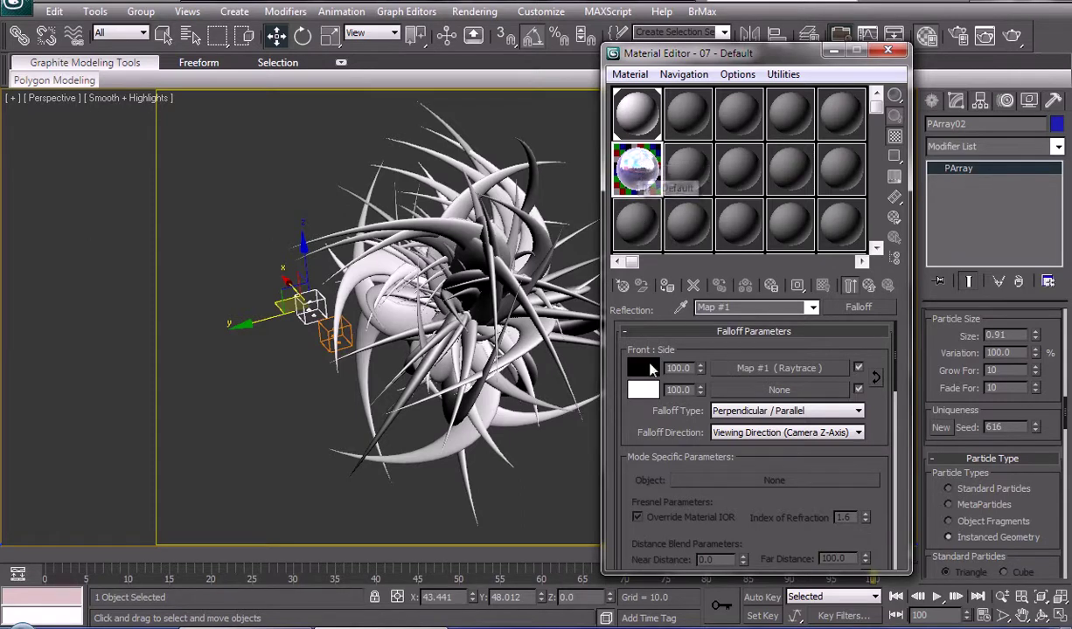
left_click(646, 391)
left_click(479, 87)
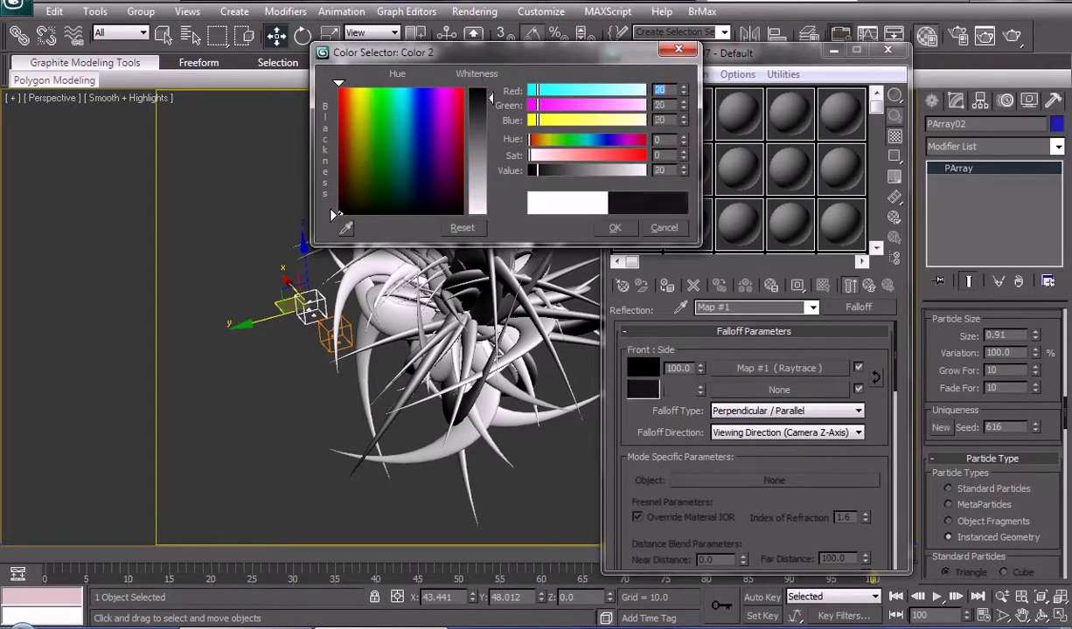
left_click(614, 227)
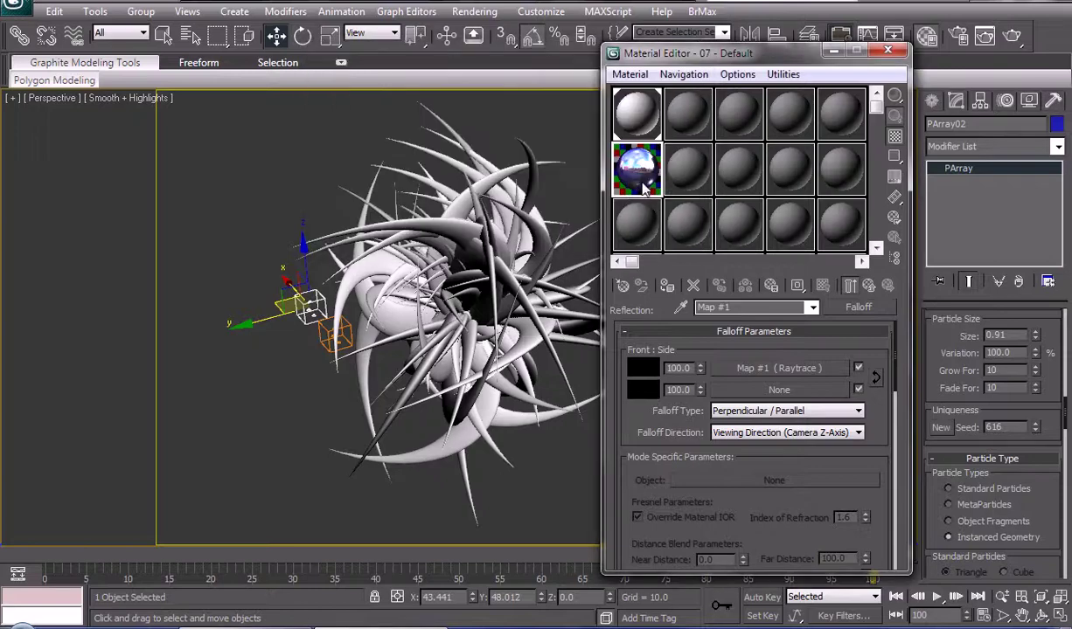
- Make the second falloff colour dark blue (value 97) at full 100 strength
left_click(643, 390)
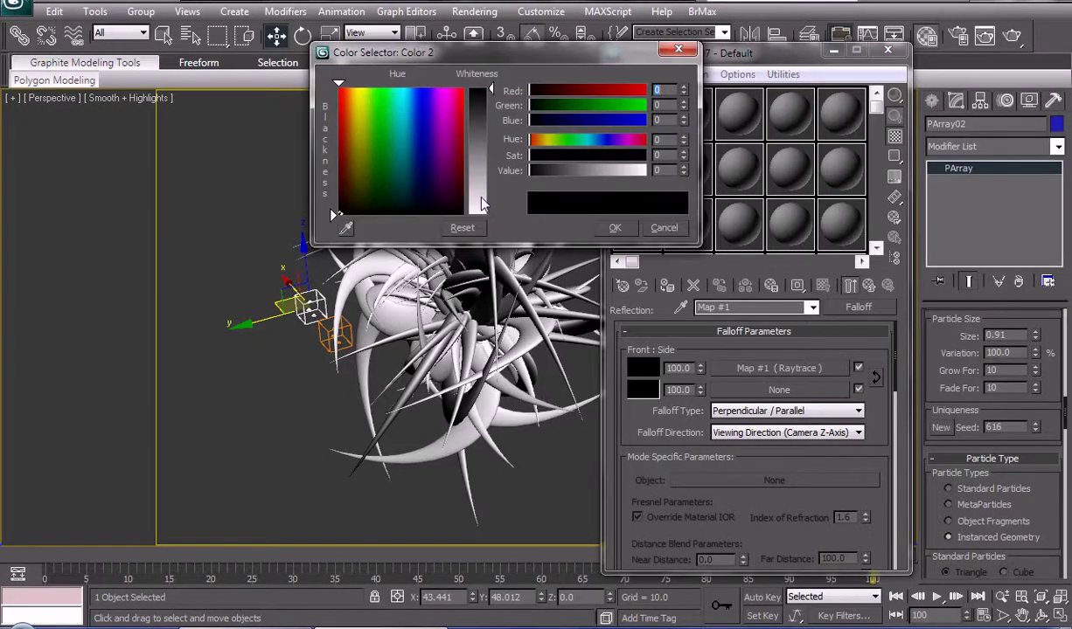
left_click(440, 109)
left_click_drag(627, 170, 573, 172)
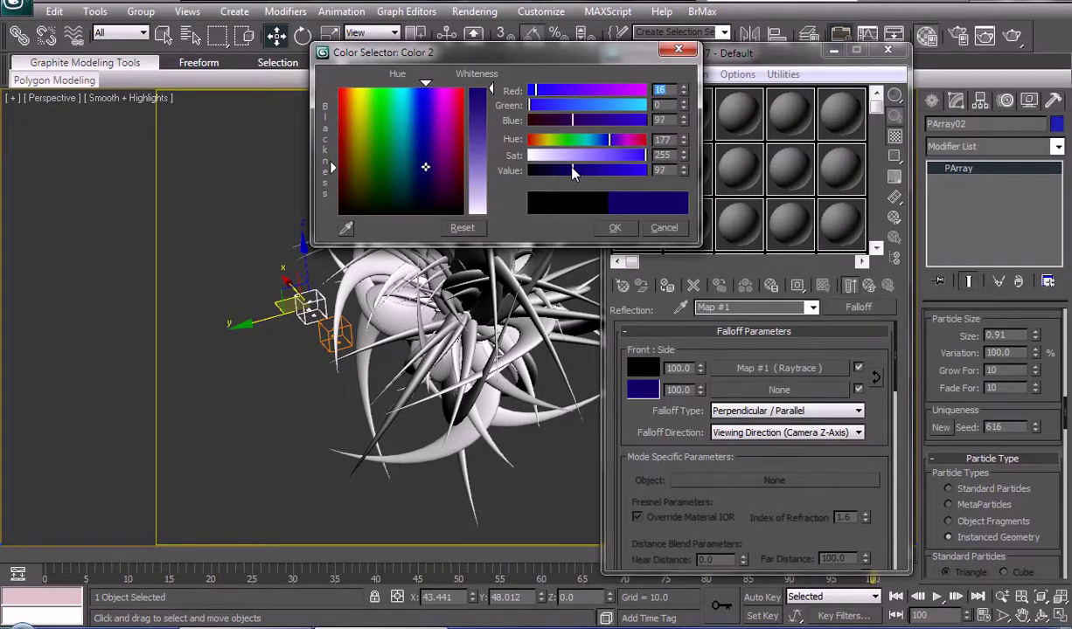
left_click(614, 227)
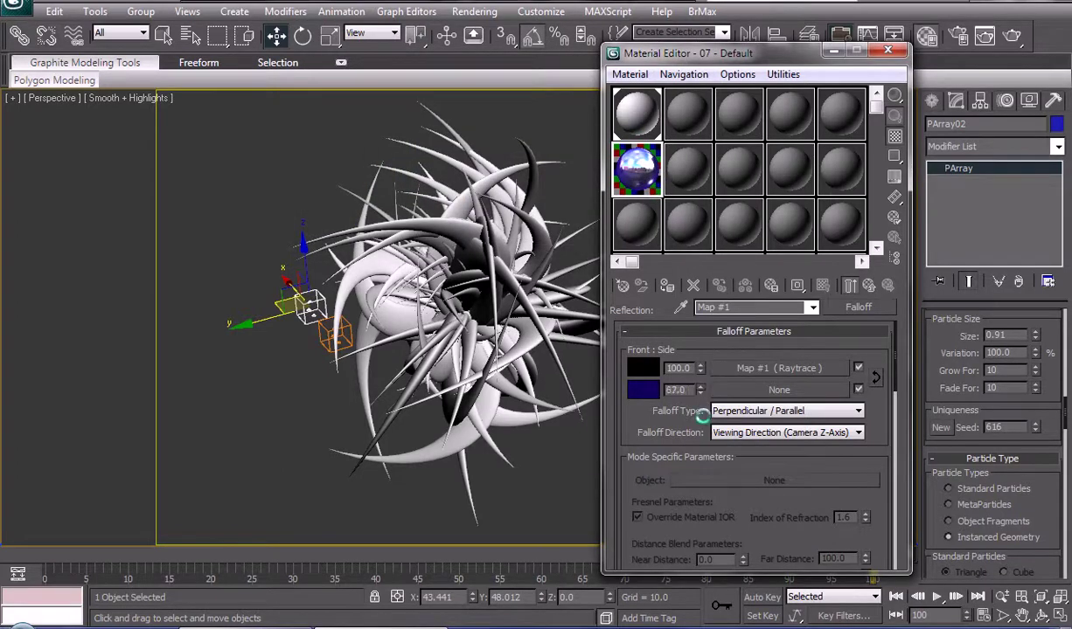
left_click_drag(699, 390, 681, 297)
- Set the falloff type to Fresnel, leaving the falloff direction unchanged
left_click(800, 435)
left_click(801, 432)
left_click(778, 410)
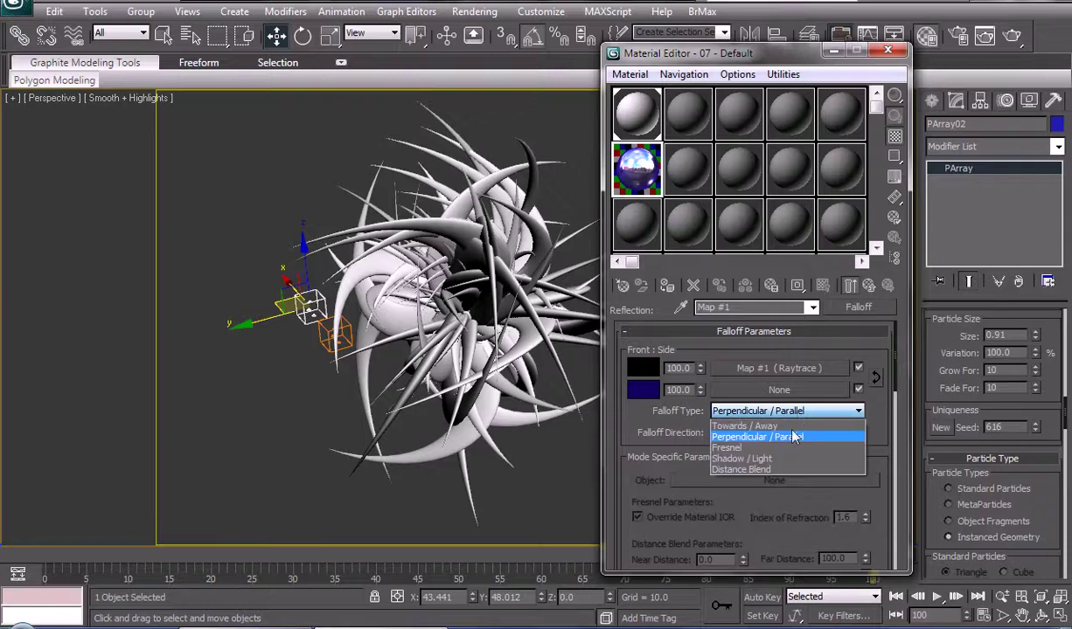
left_click(743, 447)
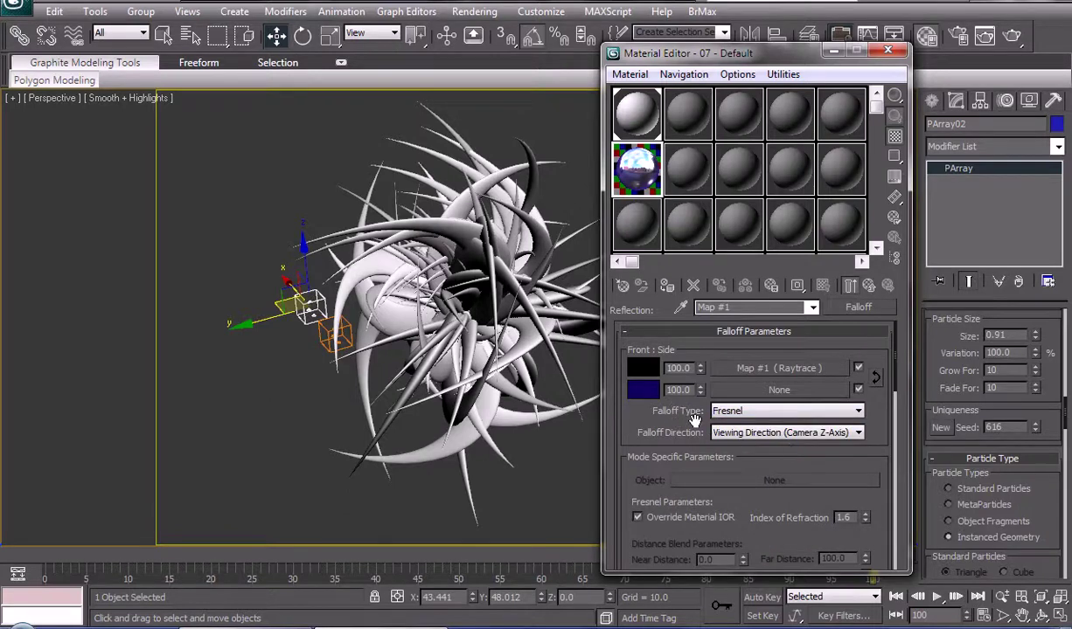
middle_click_drag(498, 368, 474, 361, "alt")
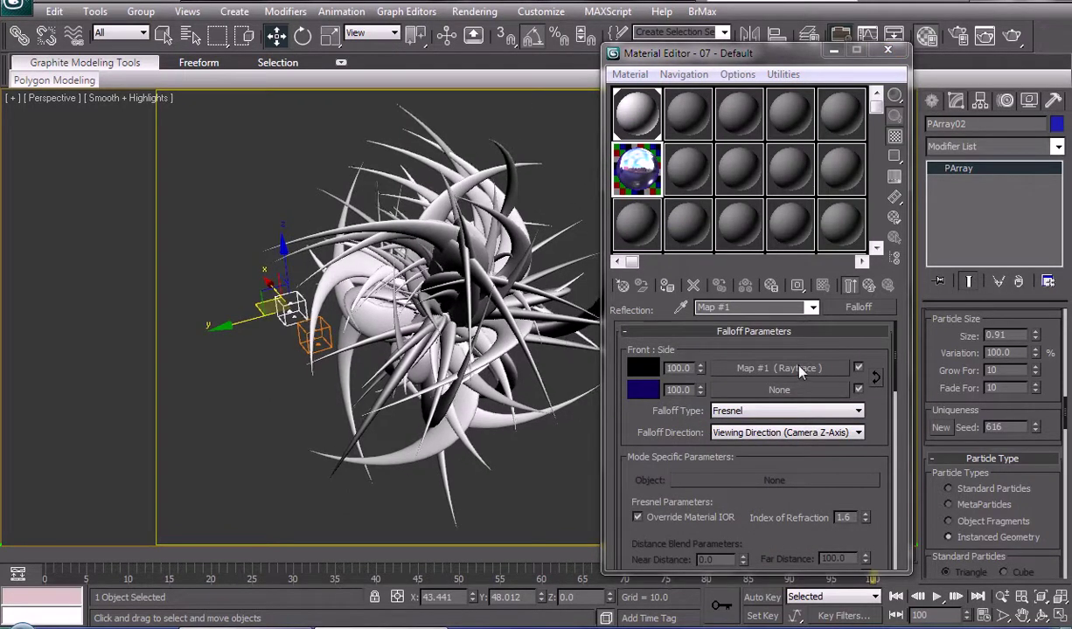
- Return to the 07 - Default parent material and set its Reflection amount to 72
left_click(868, 285)
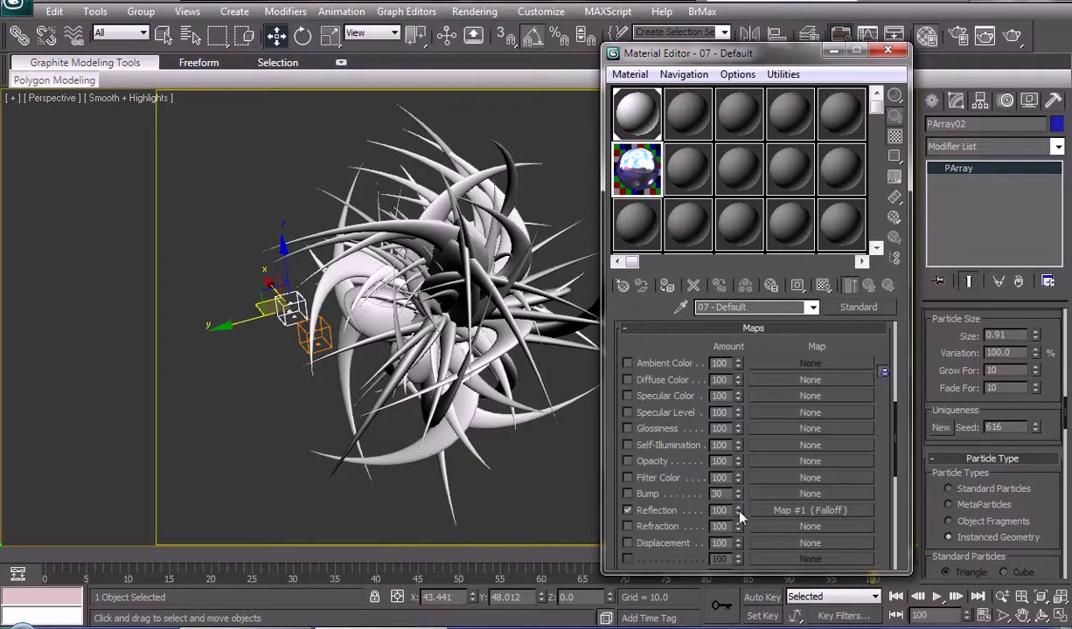
left_click_drag(737, 511, 741, 542)
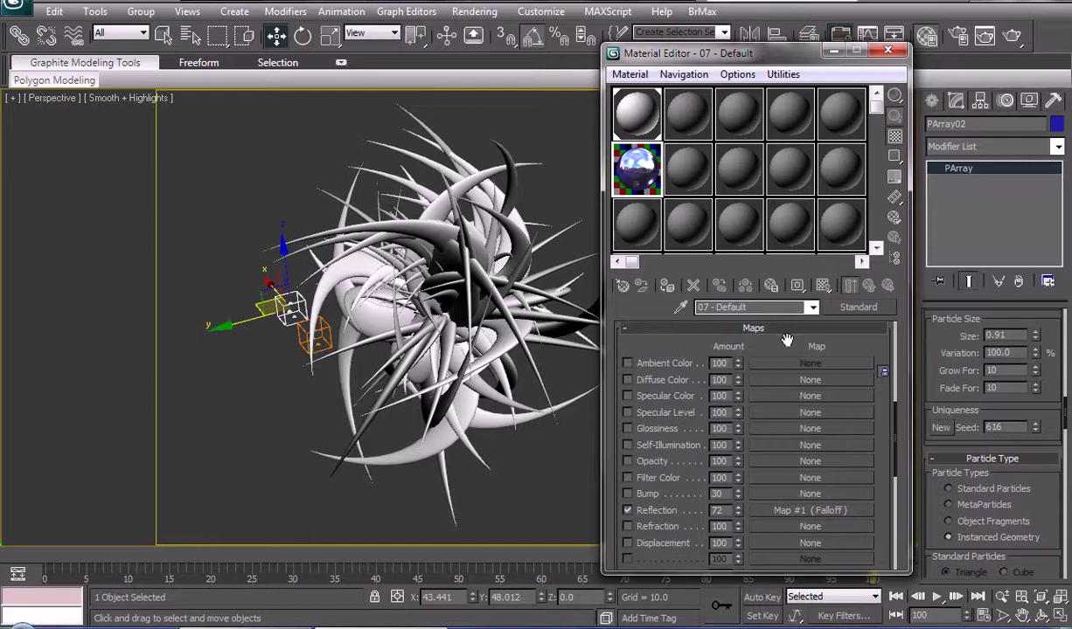
left_click_drag(787, 339, 798, 222)
left_click_drag(802, 333, 782, 452)
left_click(753, 423)
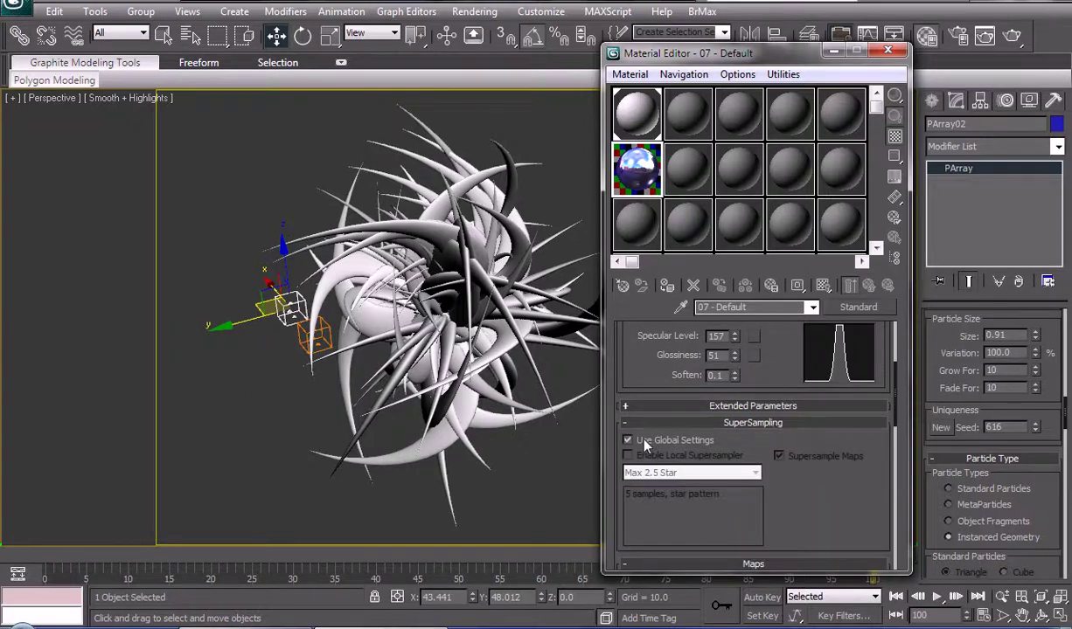
left_click(741, 422)
left_click(753, 439)
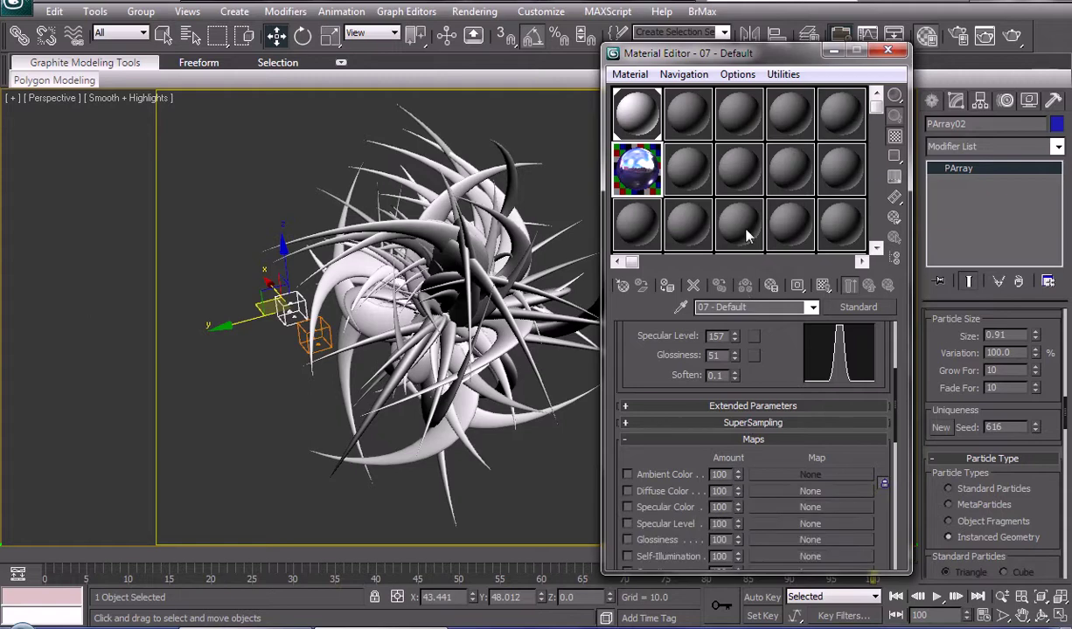
- Apply the 07 - Default material to all the particle spikes and close the Material Editor
left_click_drag(637, 168, 504, 258)
left_click_drag(620, 159, 442, 346)
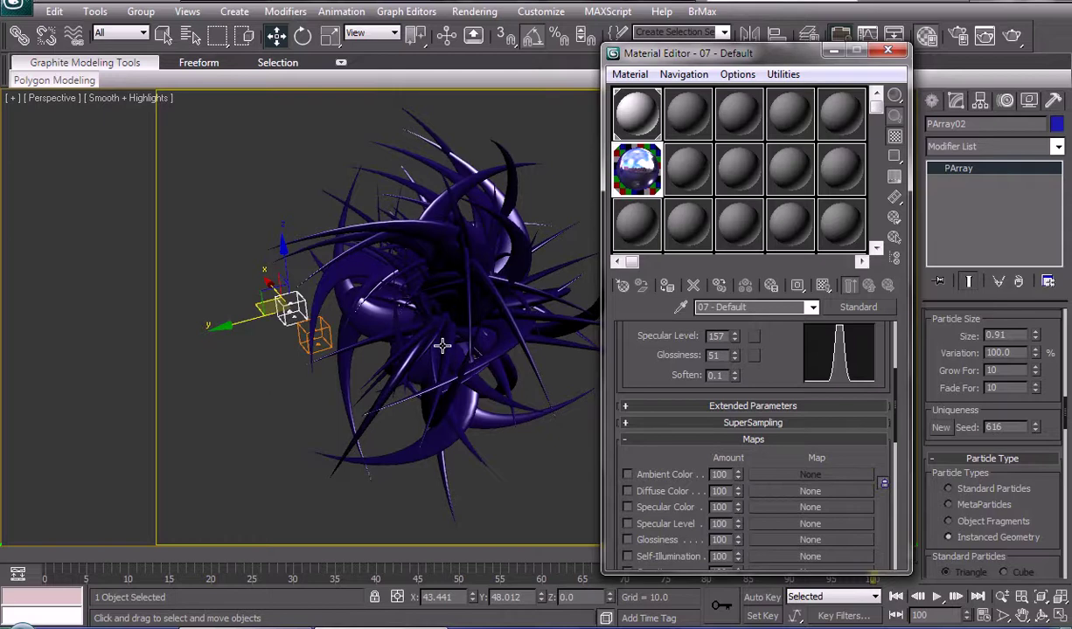
left_click(888, 50)
- Draw a standard primitive plane about 519 by 407 around the sculpture in Top view
left_click(933, 102)
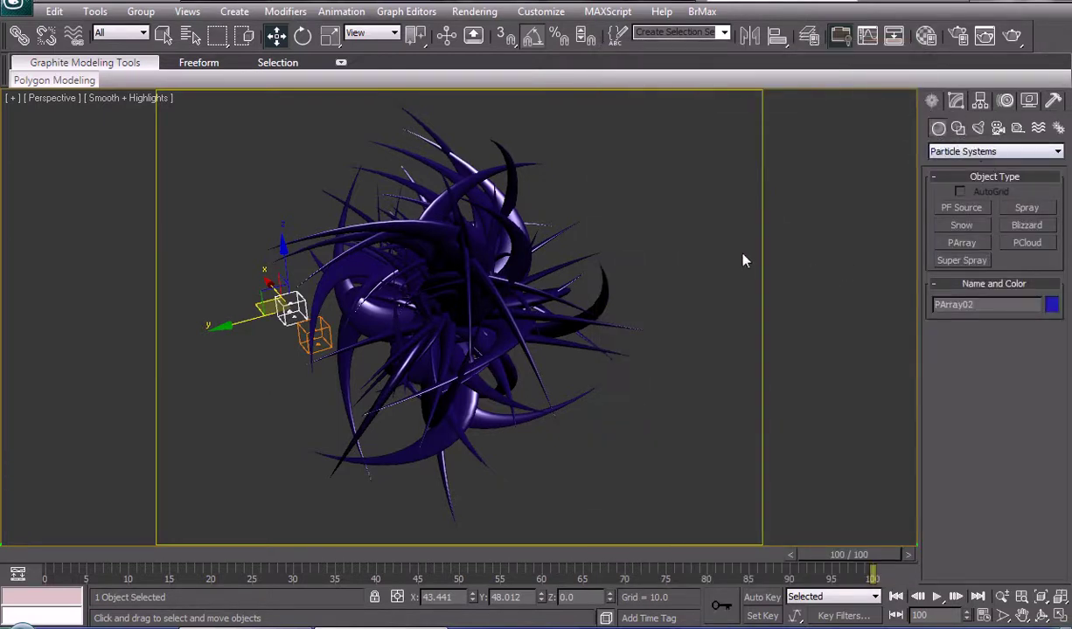
key("c")
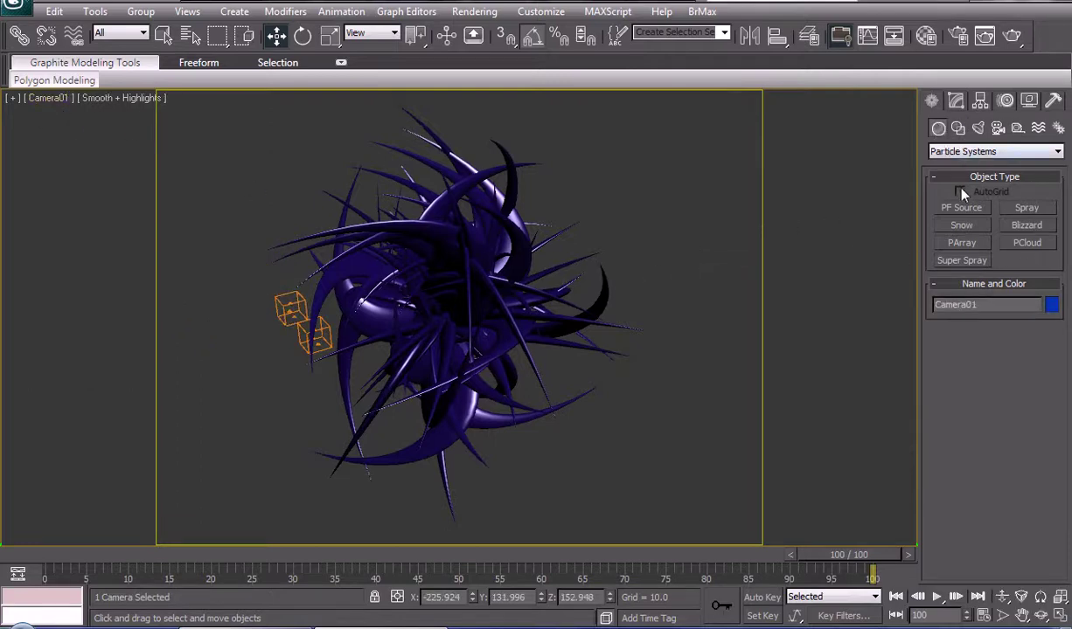
left_click(957, 151)
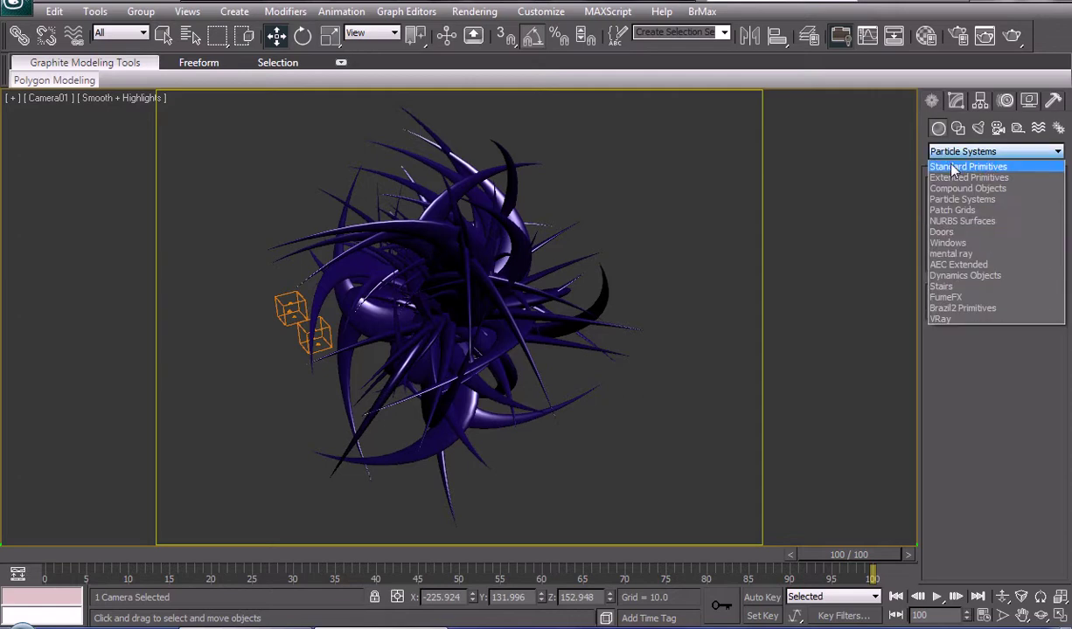
left_click(955, 162)
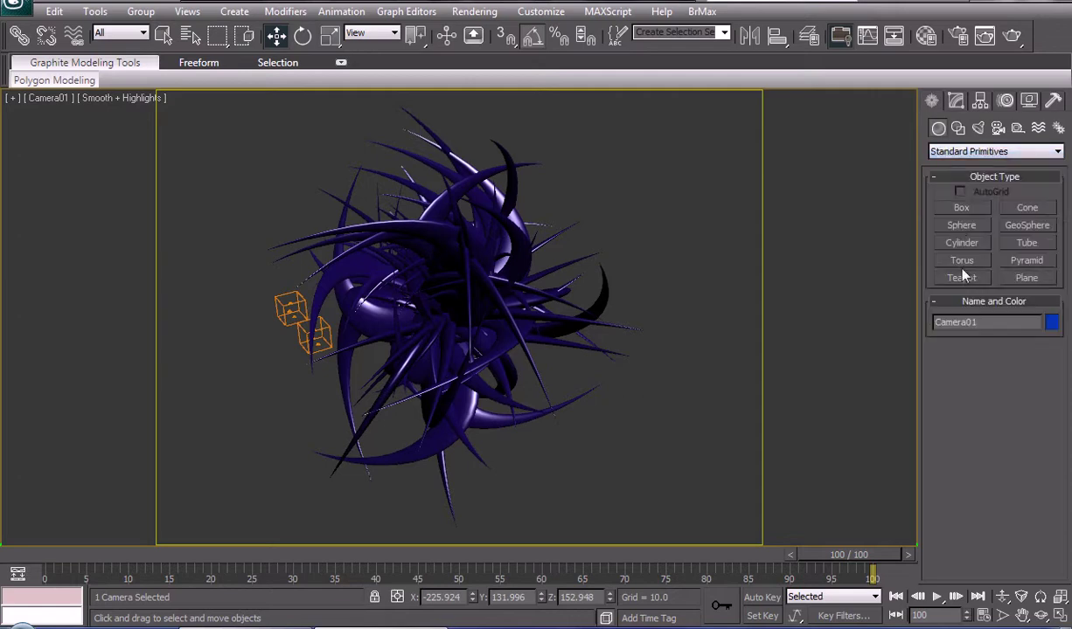
left_click(1027, 278)
key("alt+w")
key("alt+w")
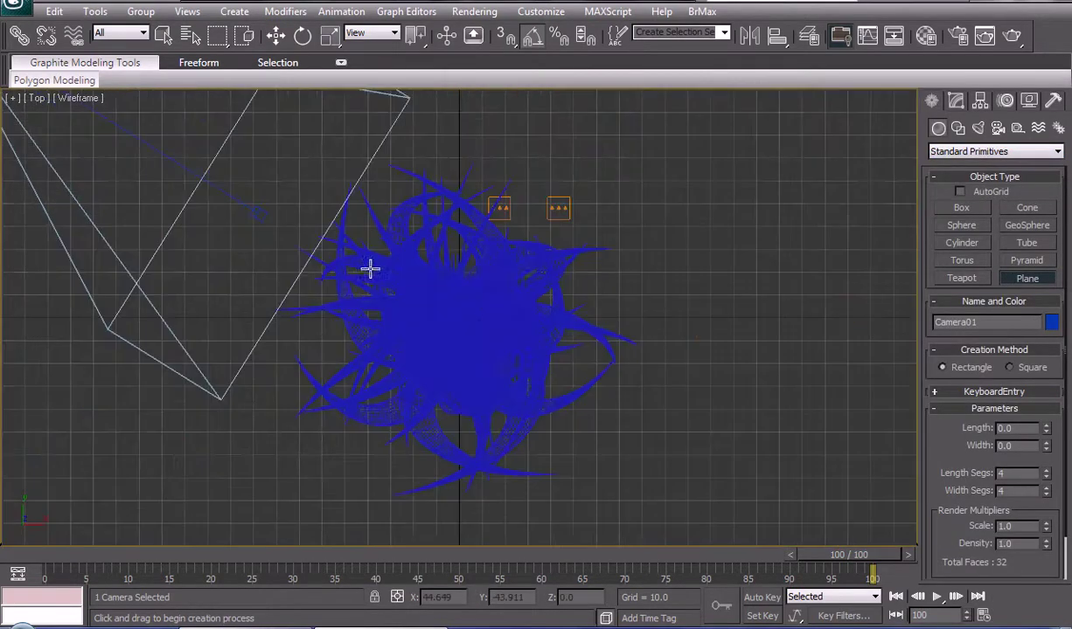
scroll(450, 271, "down", 8)
left_click_drag(342, 161, 574, 457)
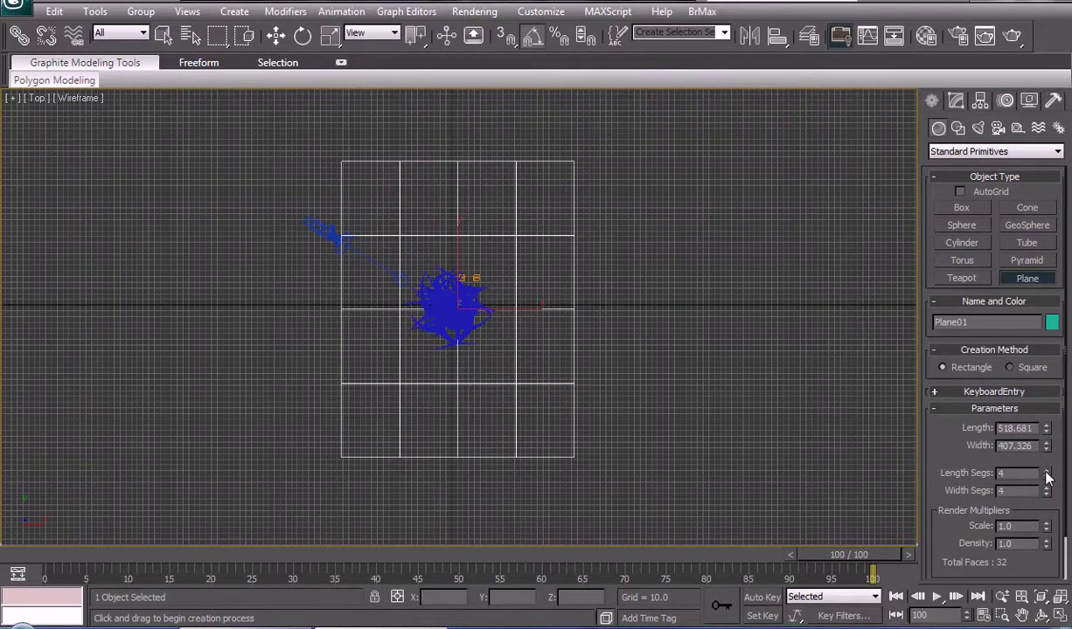
- Set the plane to 1×1 segments and move it down beneath the sculpture in Front view
right_click(1045, 473)
right_click(1045, 491)
key("alt+w")
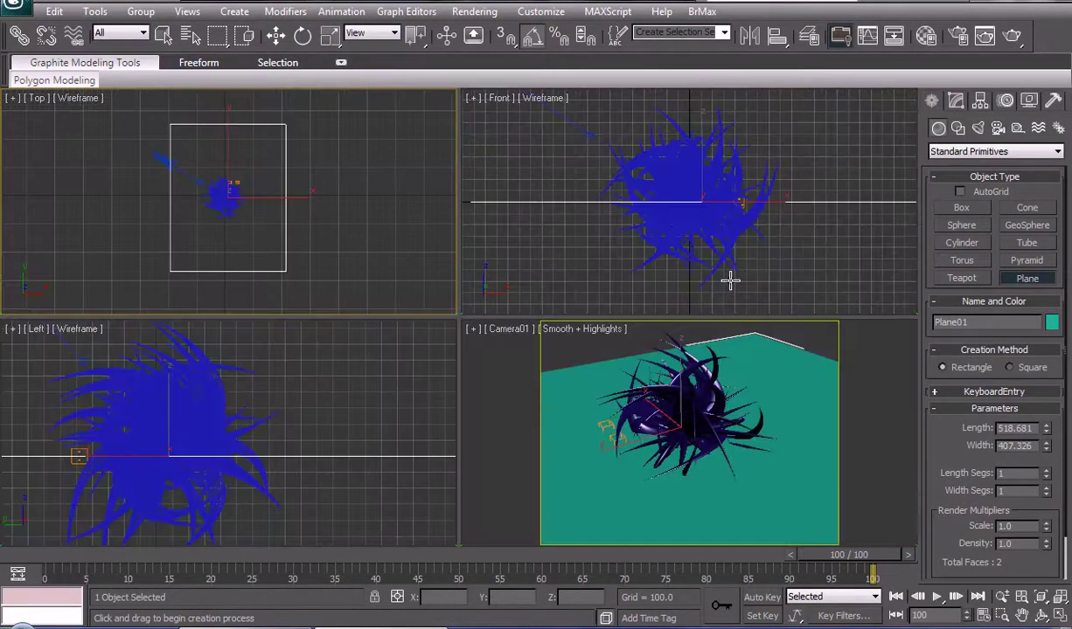
key("alt+w")
key("w")
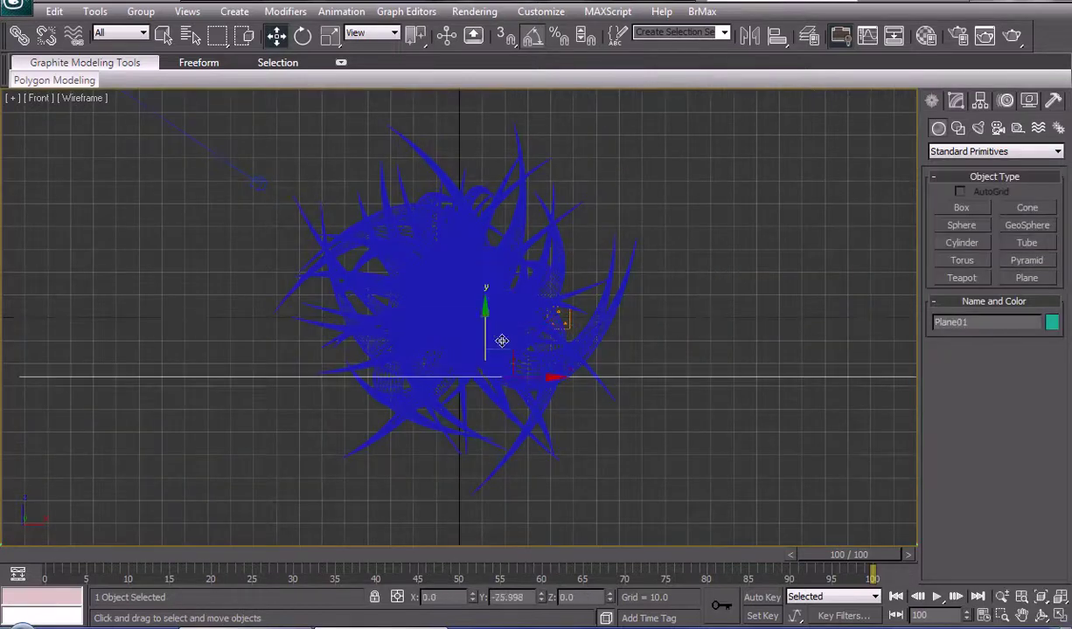
left_click_drag(502, 341, 507, 396)
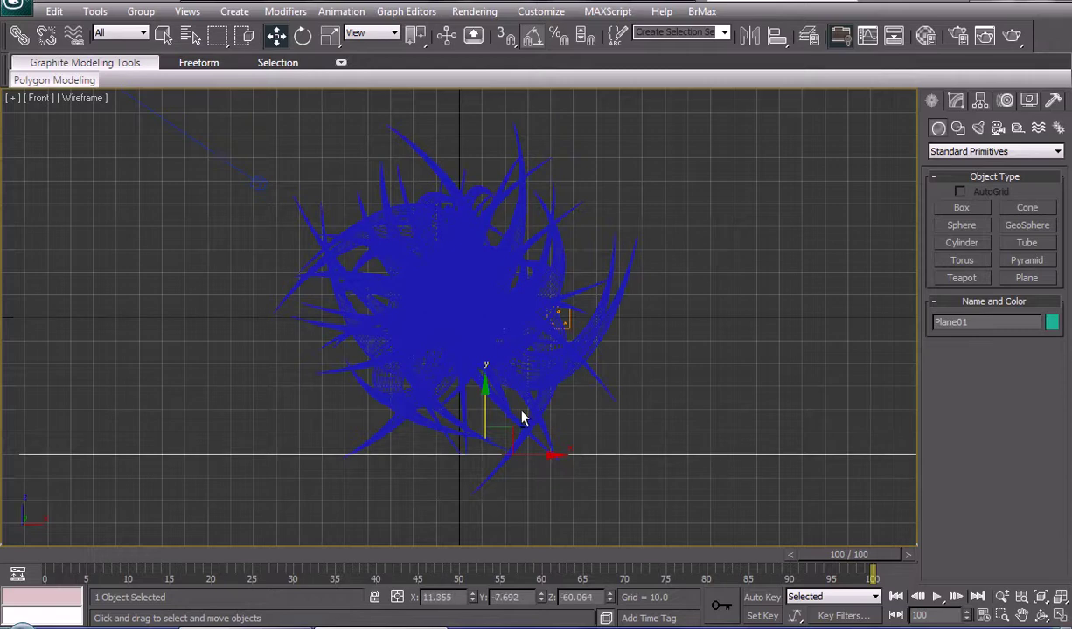
key("alt+w")
key("alt+w")
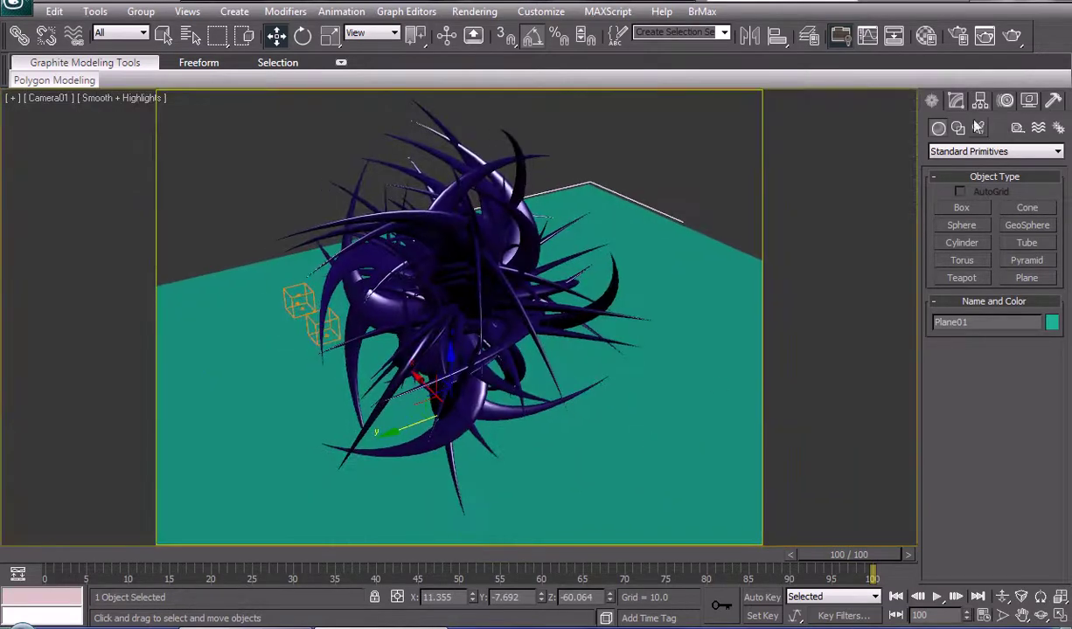
- Set Plane01's Render Multipliers Scale to 100 in the Modify panel
left_click(955, 100)
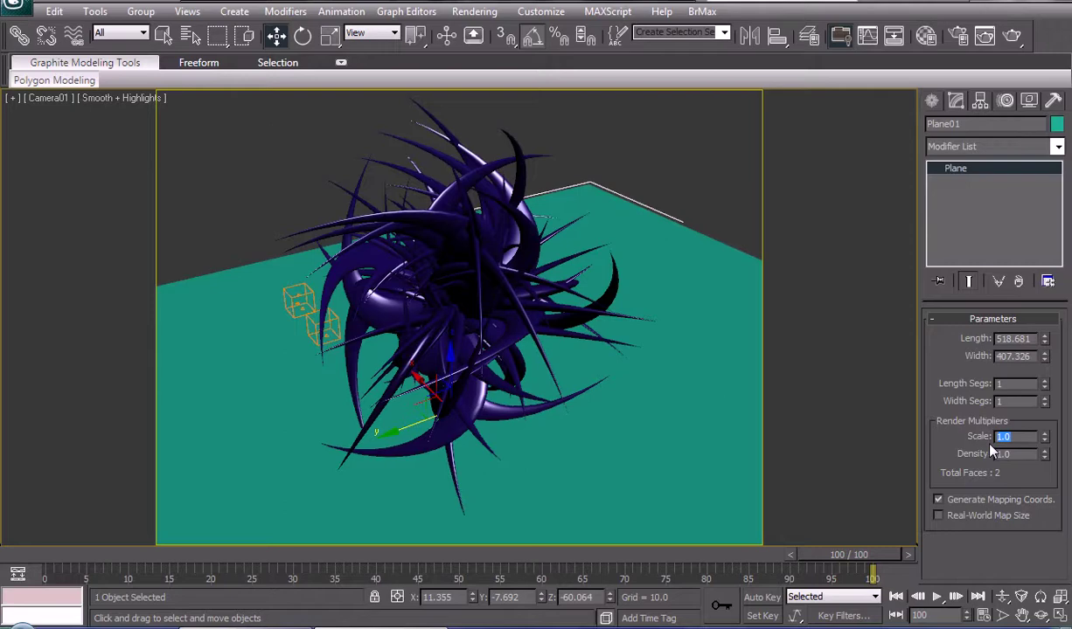
key("Return")
- Give the ground plane material 01 - Default with a light violet diffuse (149, 121, 255), then close the editor
left_click(925, 35)
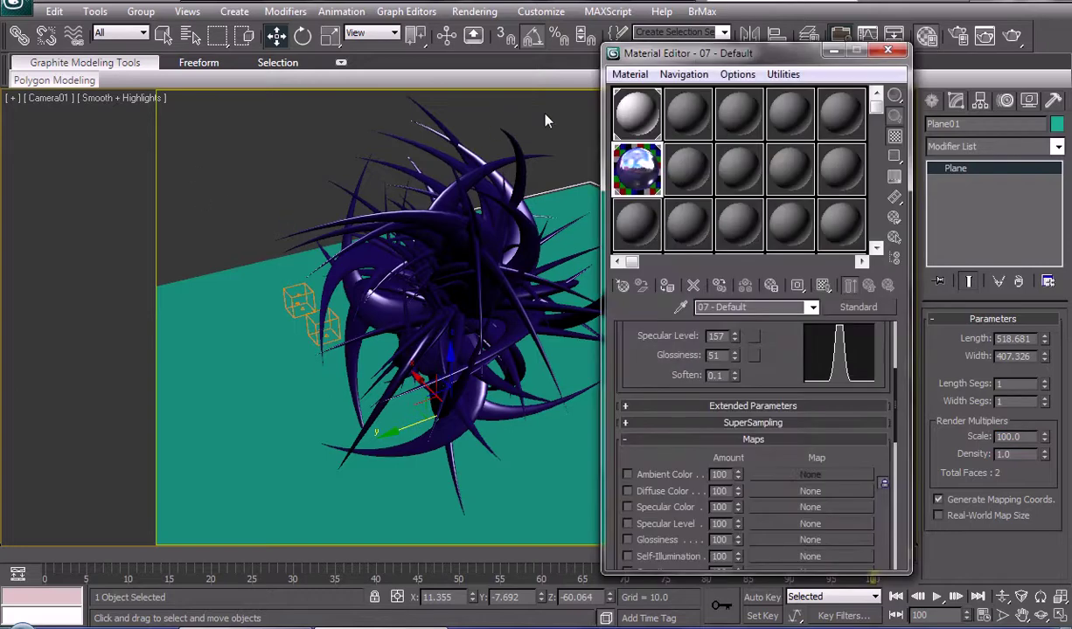
left_click_drag(603, 154, 291, 393)
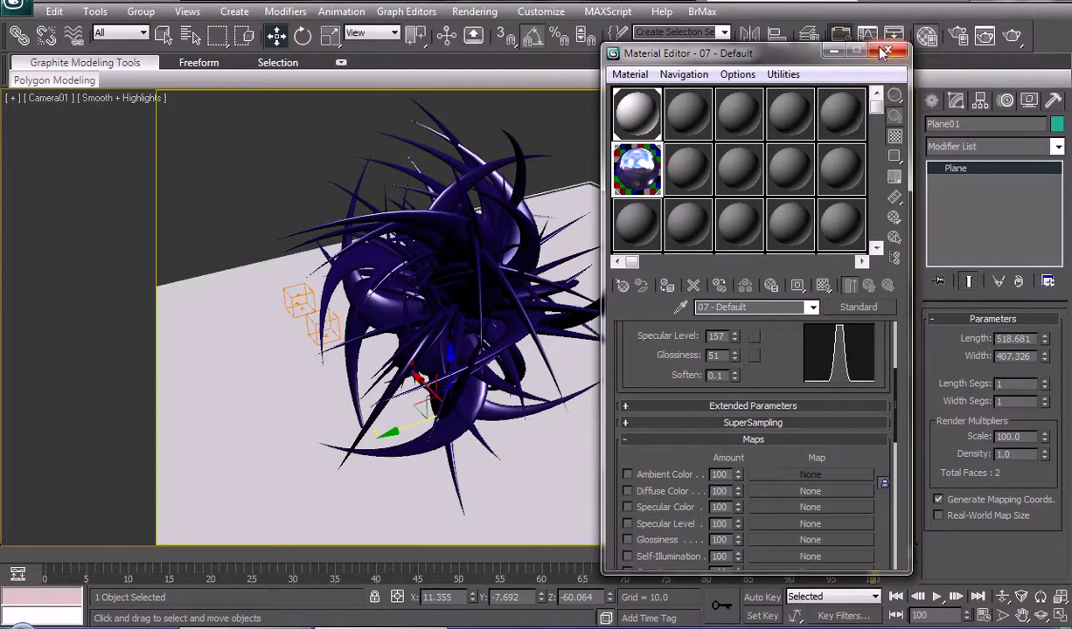
scroll(696, 407, "up", 5)
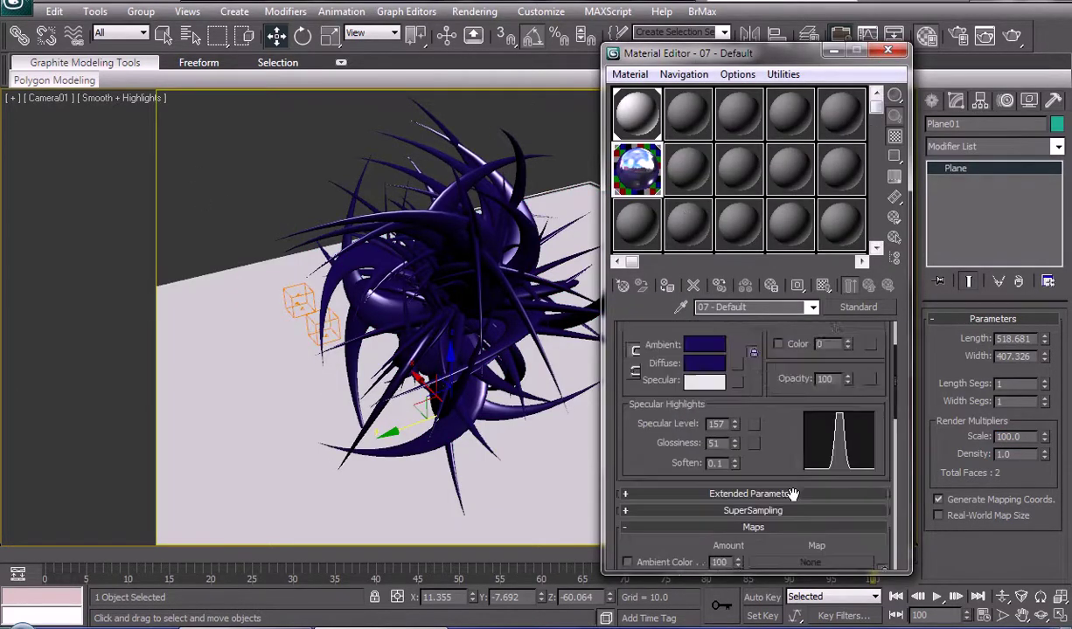
left_click(629, 172)
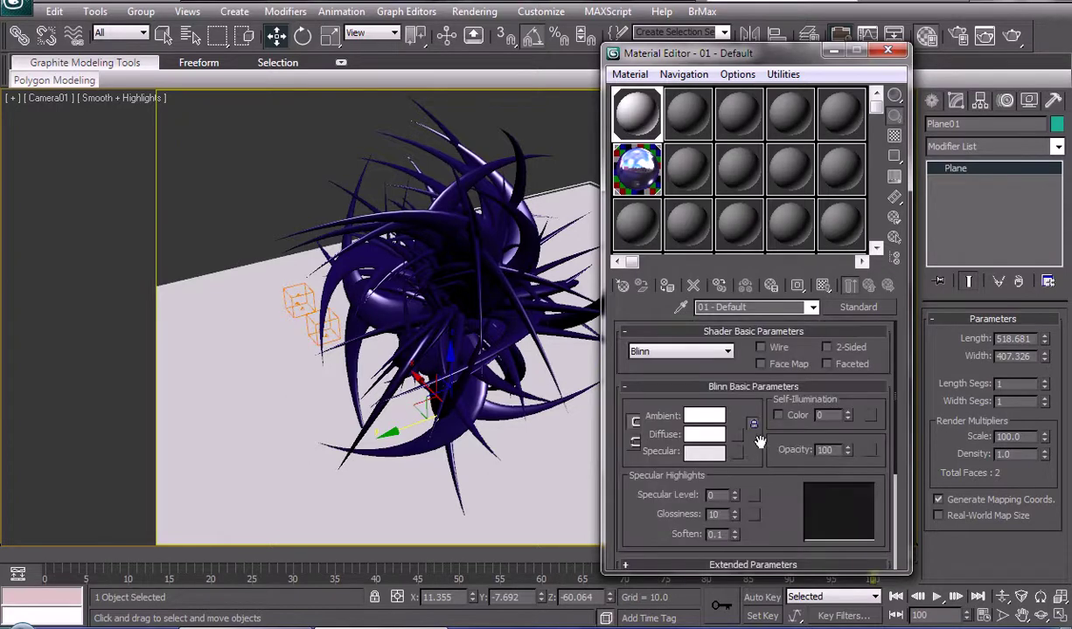
left_click(705, 435)
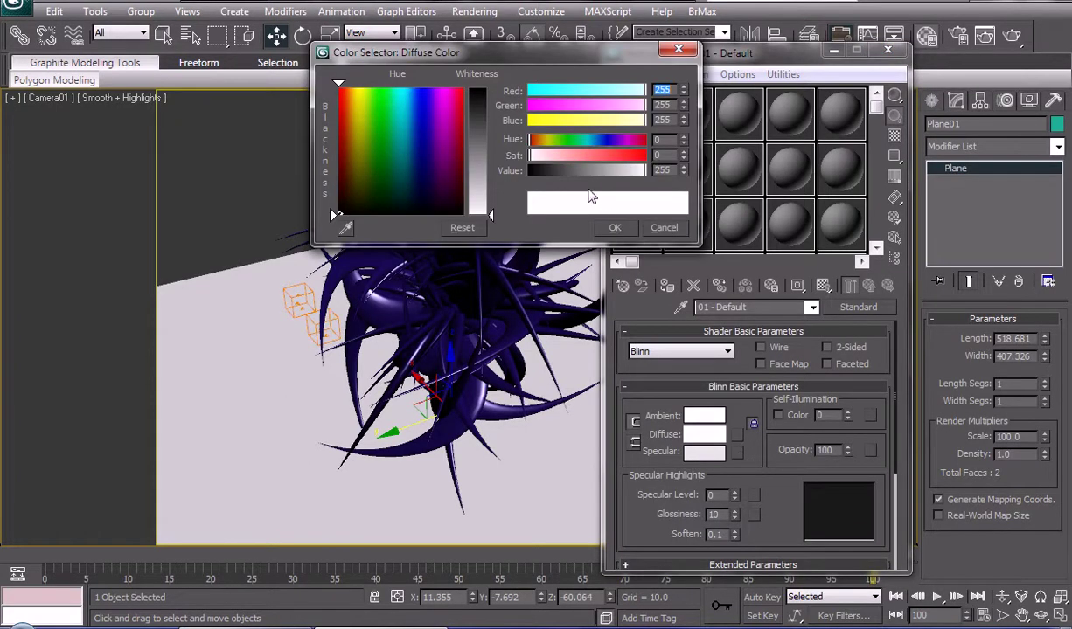
left_click_drag(407, 111, 426, 85)
left_click_drag(580, 156, 589, 156)
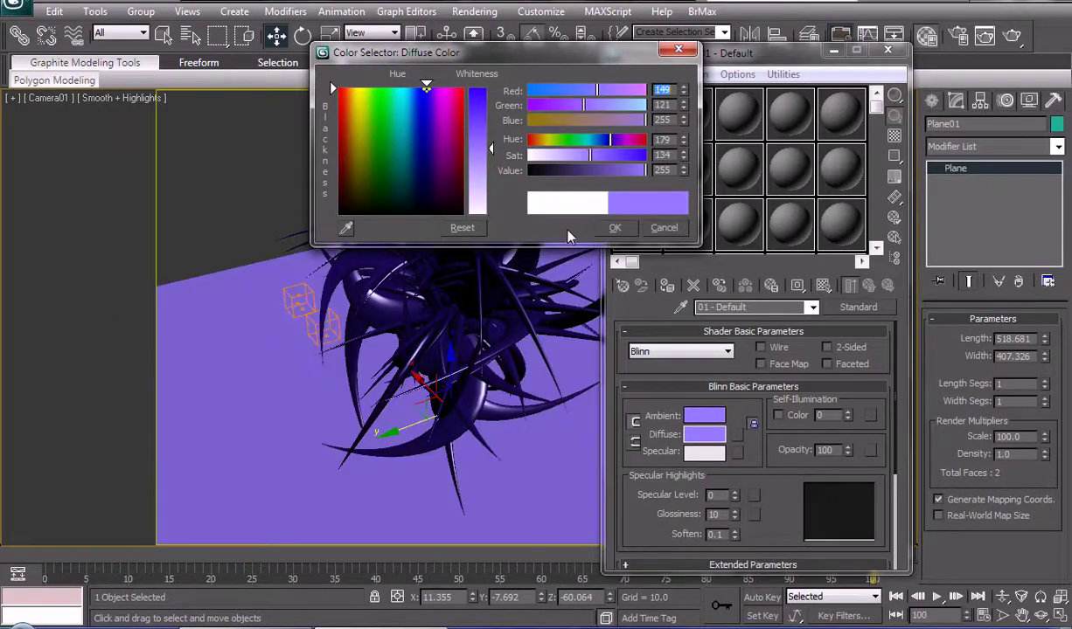
left_click(614, 228)
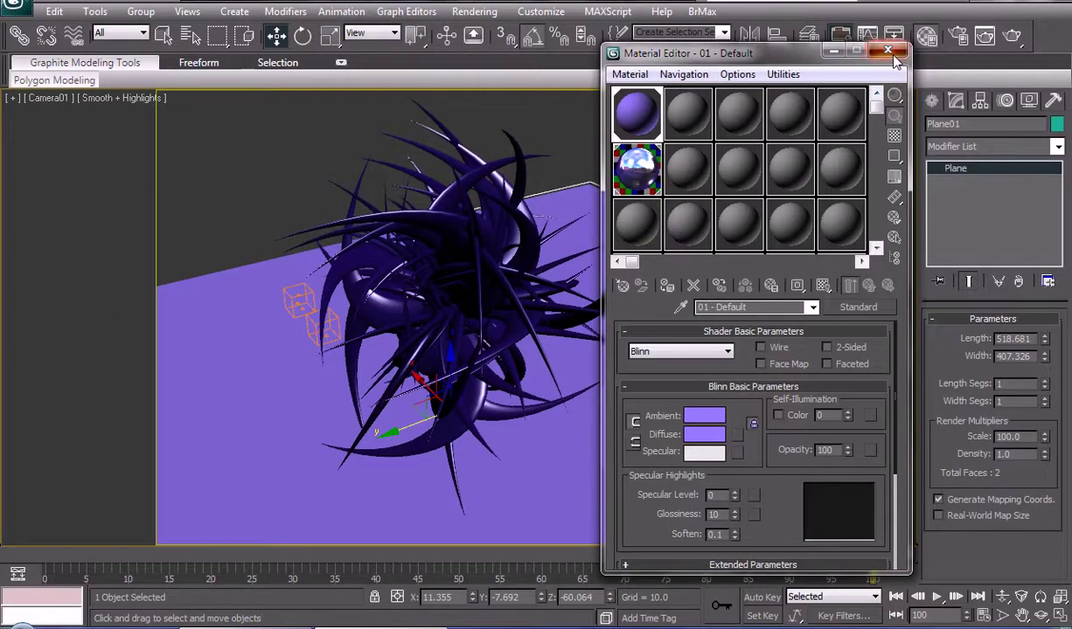
left_click(888, 50)
- Place a standard Skylight, Sky01, on the ground plane beside the sculpture in the camera view
left_click(932, 101)
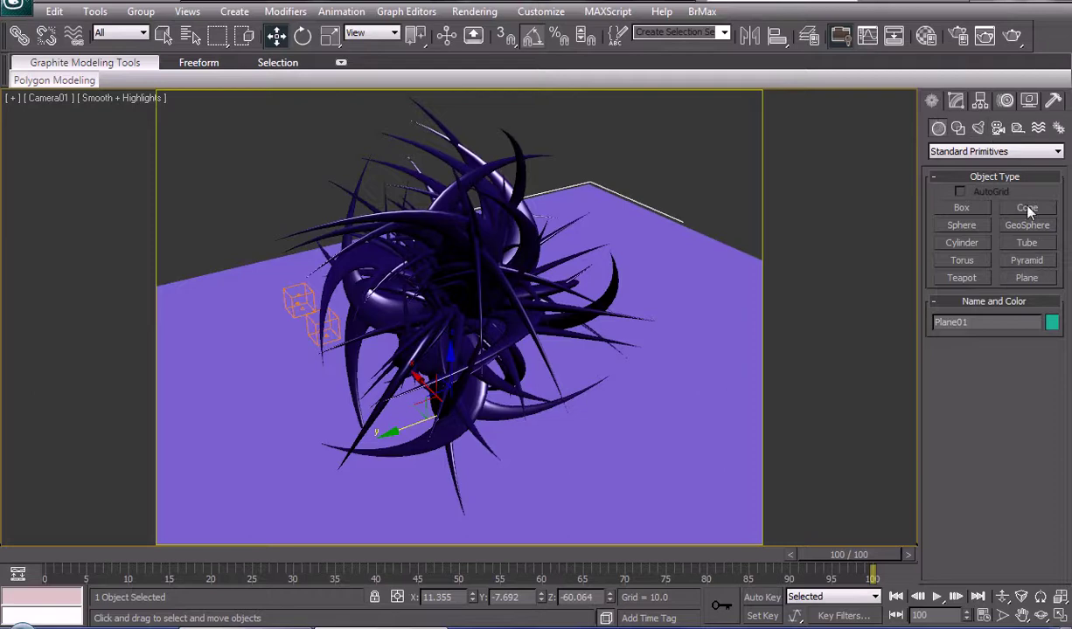
left_click(977, 128)
left_click(954, 151)
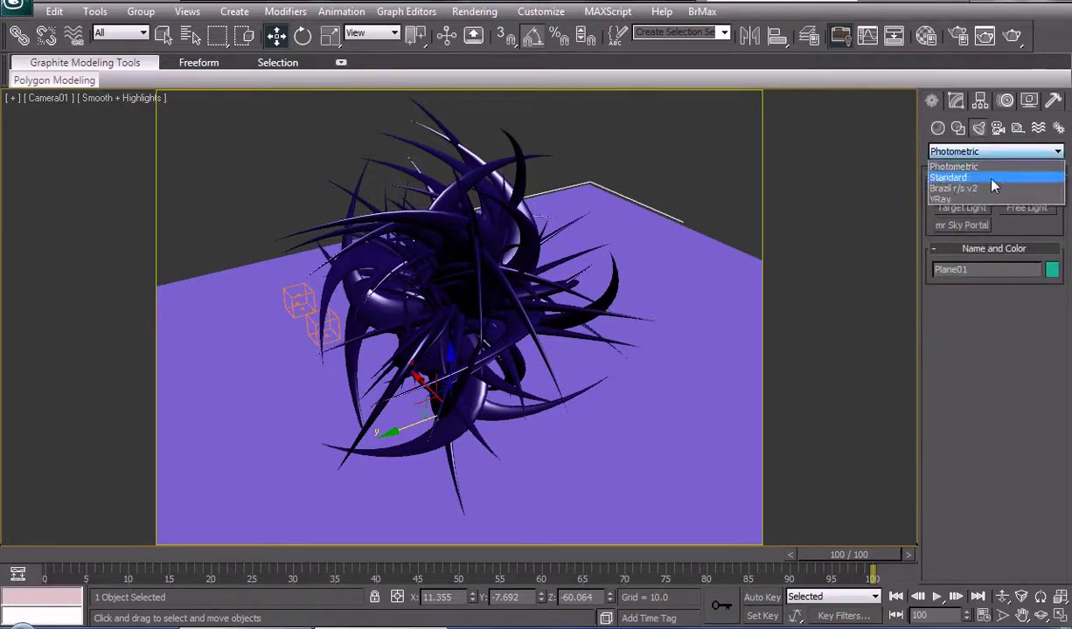
left_click(992, 179)
left_click(1028, 243)
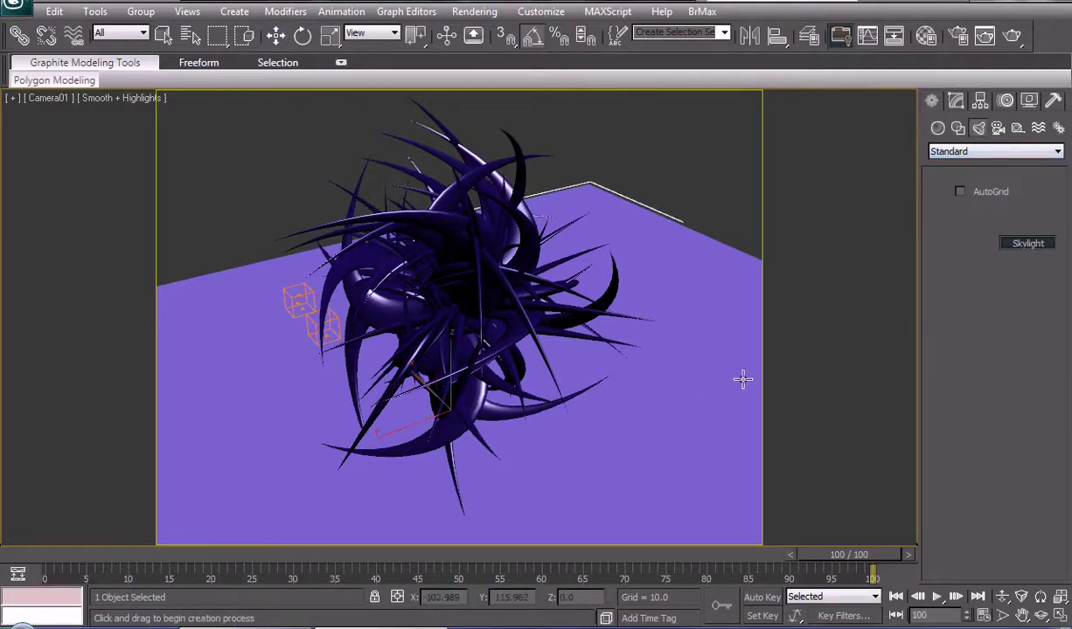
left_click(711, 430)
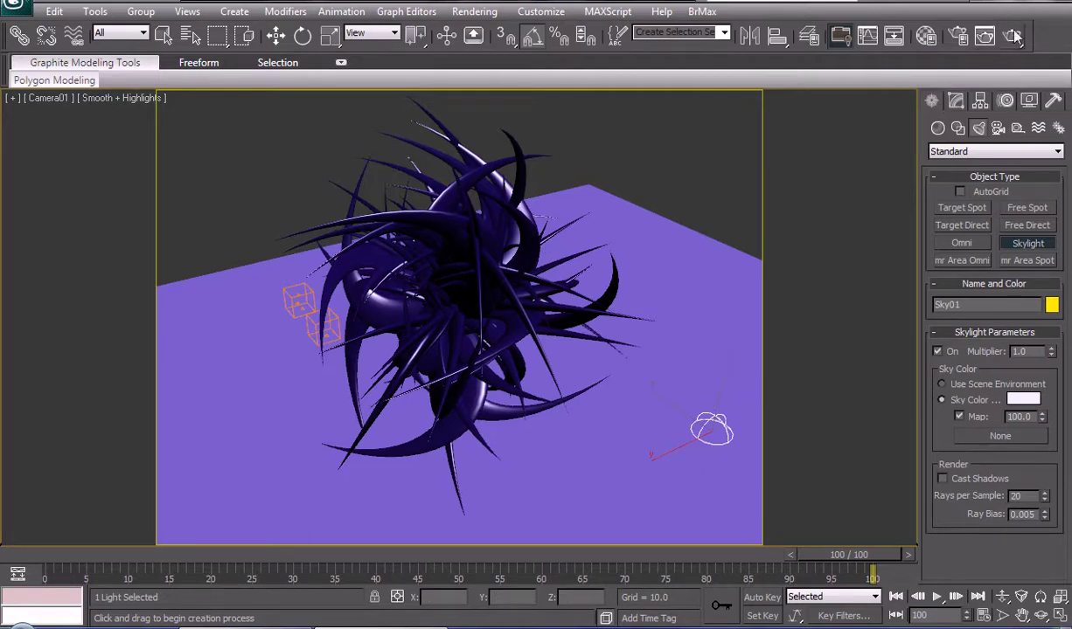
- Assign mental ray as the production renderer in Render Setup
left_click(957, 35)
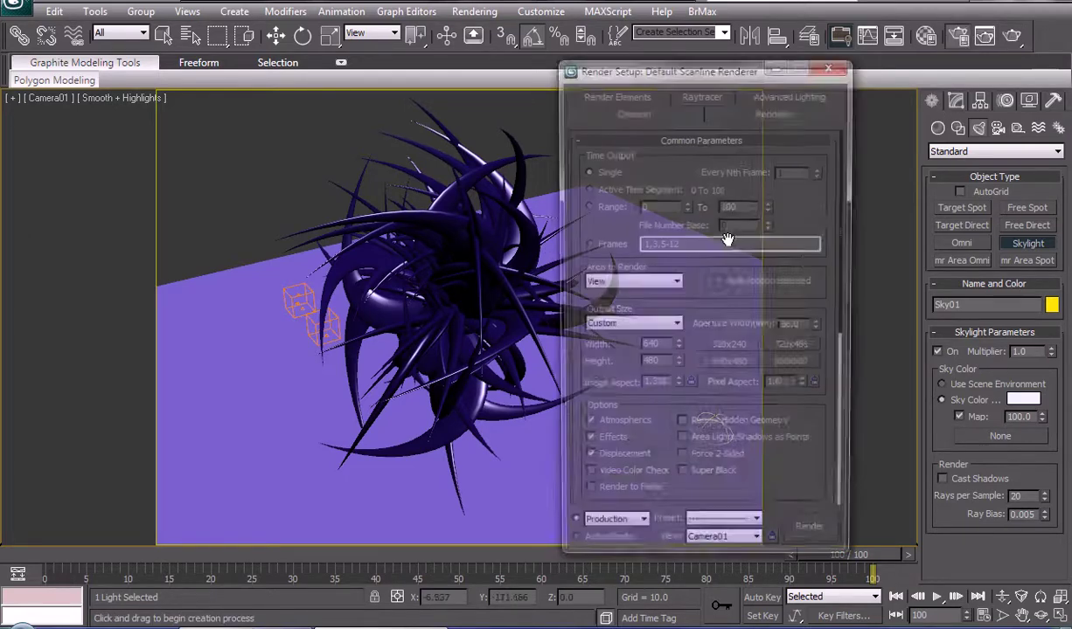
scroll(743, 374, "down", 5)
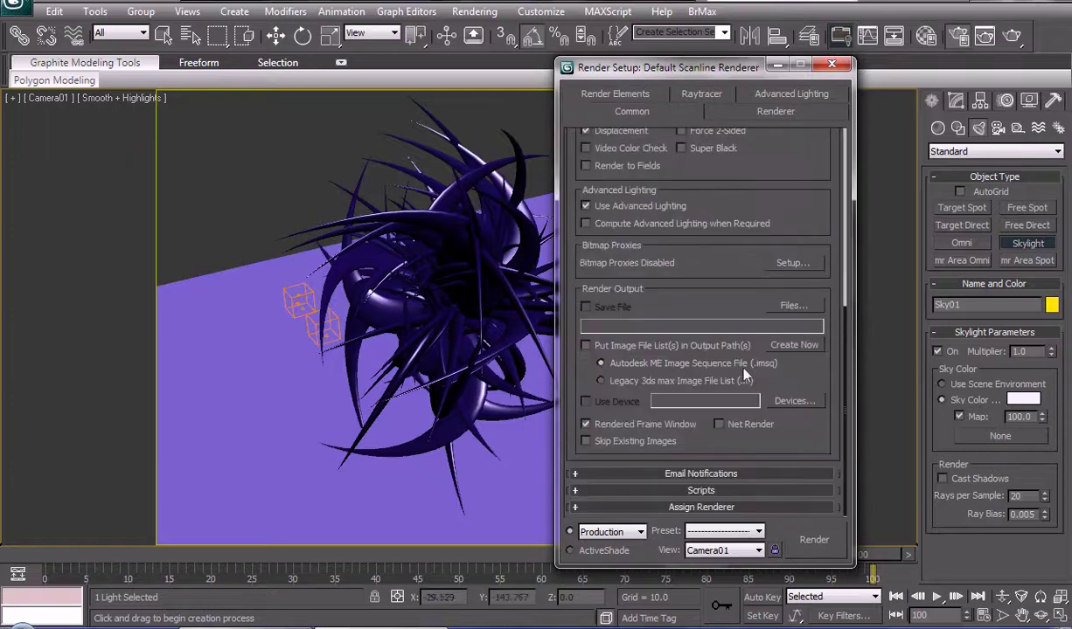
left_click(713, 512)
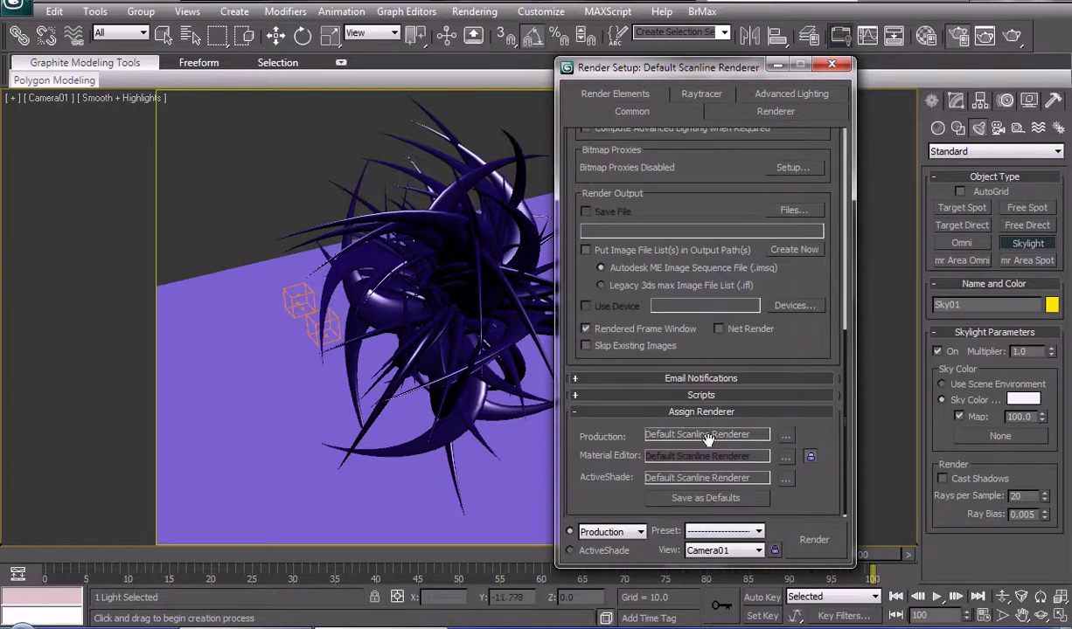
left_click(787, 440)
double_click(646, 223)
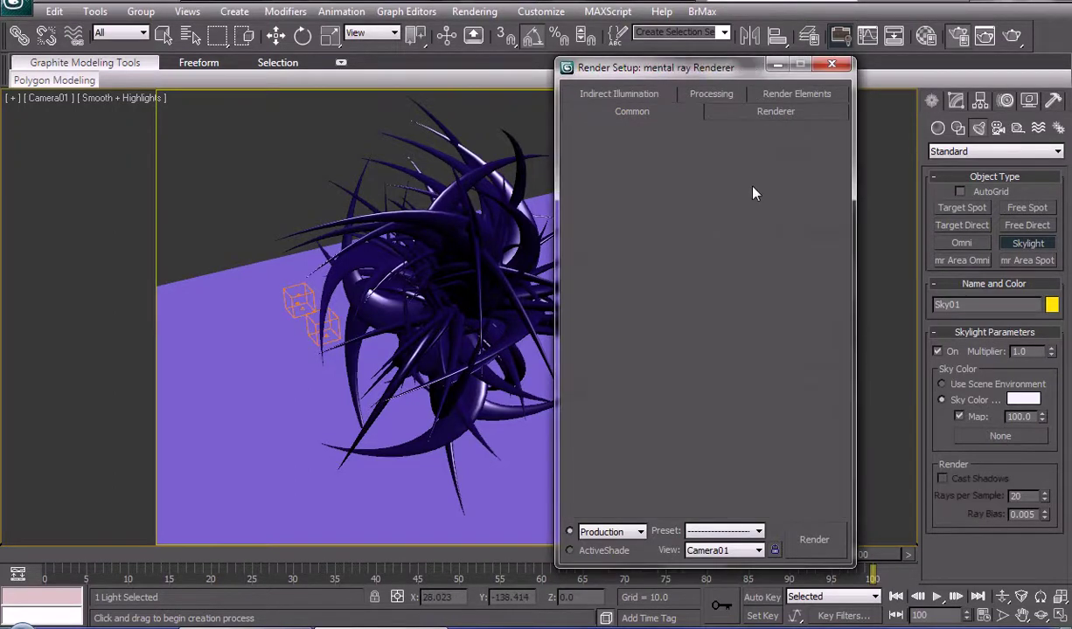
left_click(831, 64)
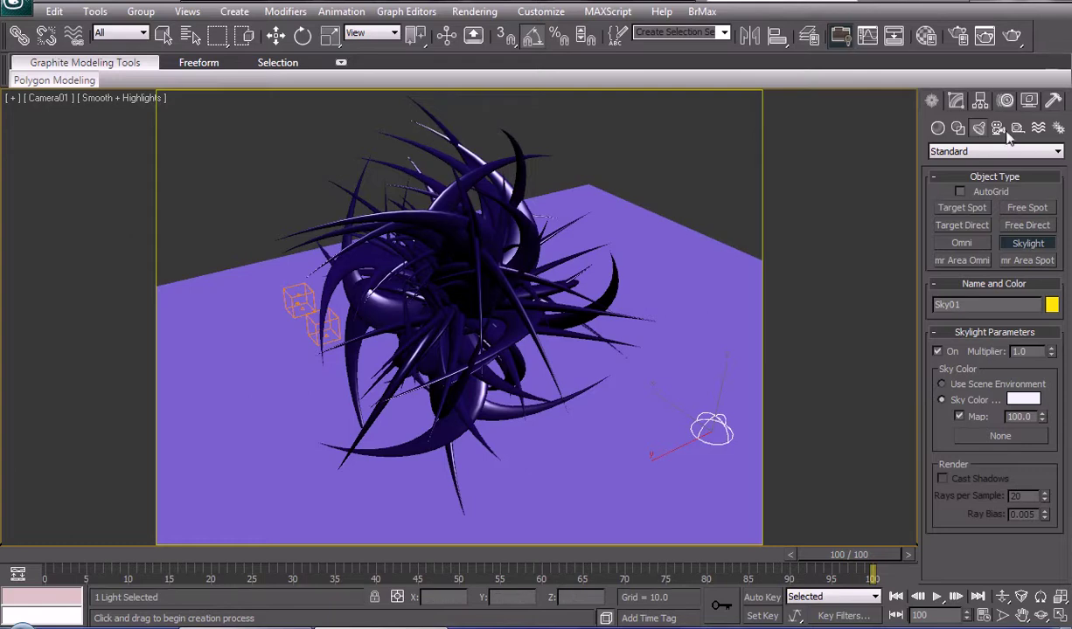
- Set the output size to HDTV (video) at 490 × 270 and dolly the camera back
left_click(959, 36)
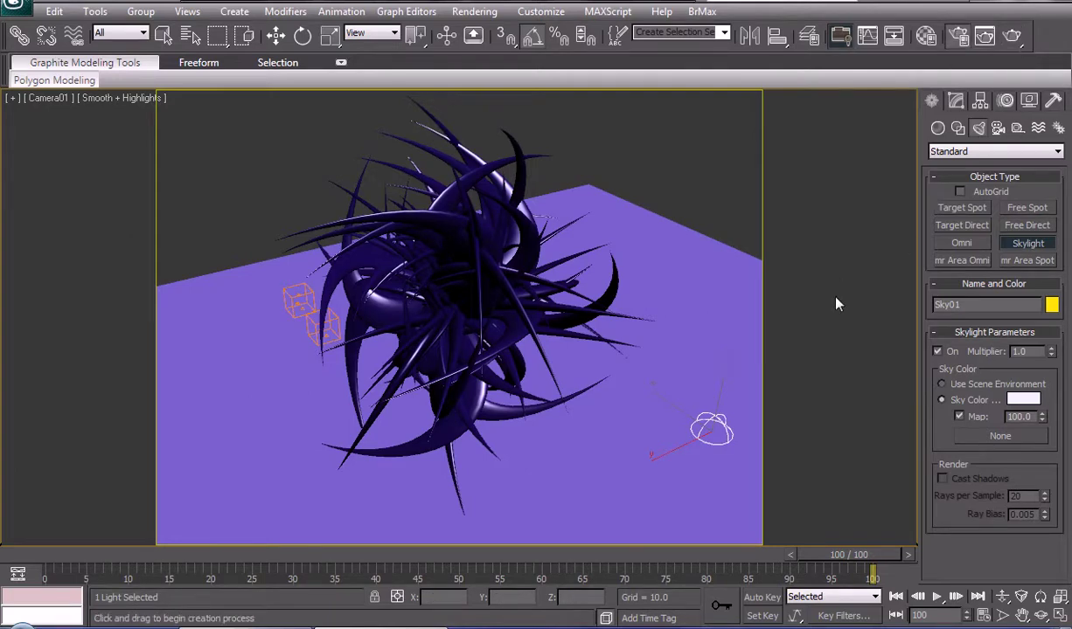
left_click(628, 329)
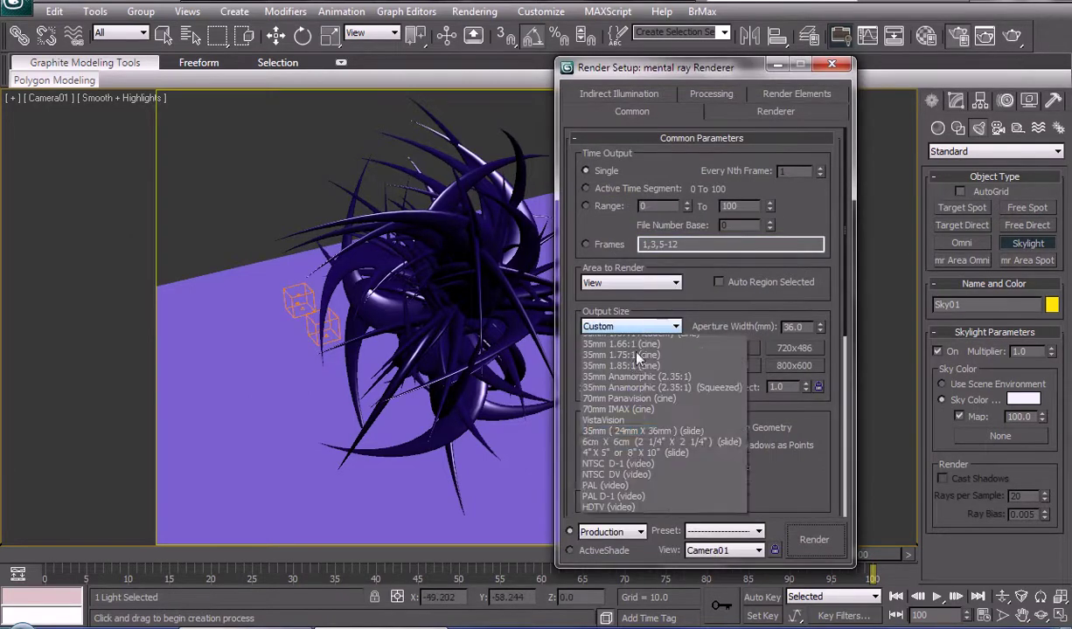
left_click(655, 538)
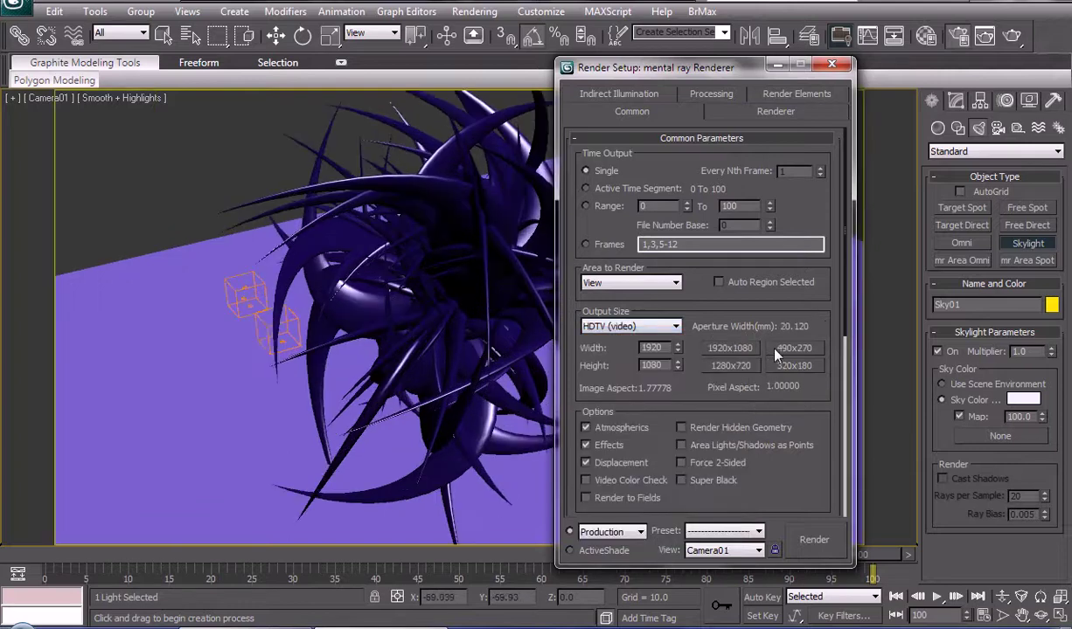
left_click(794, 348)
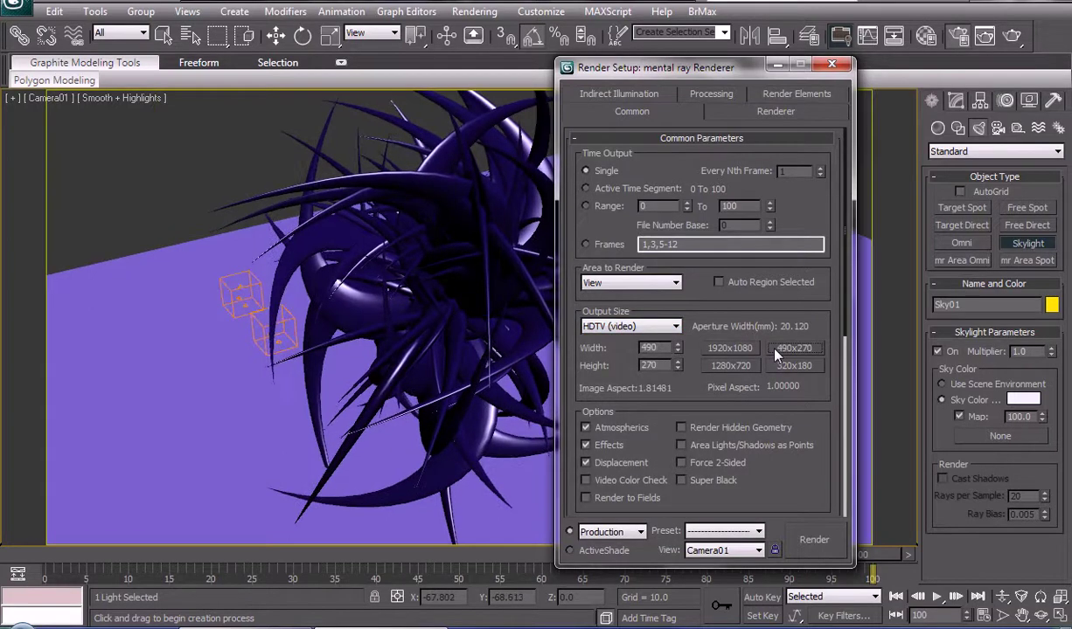
left_click(831, 66)
left_click_drag(665, 363, 669, 434)
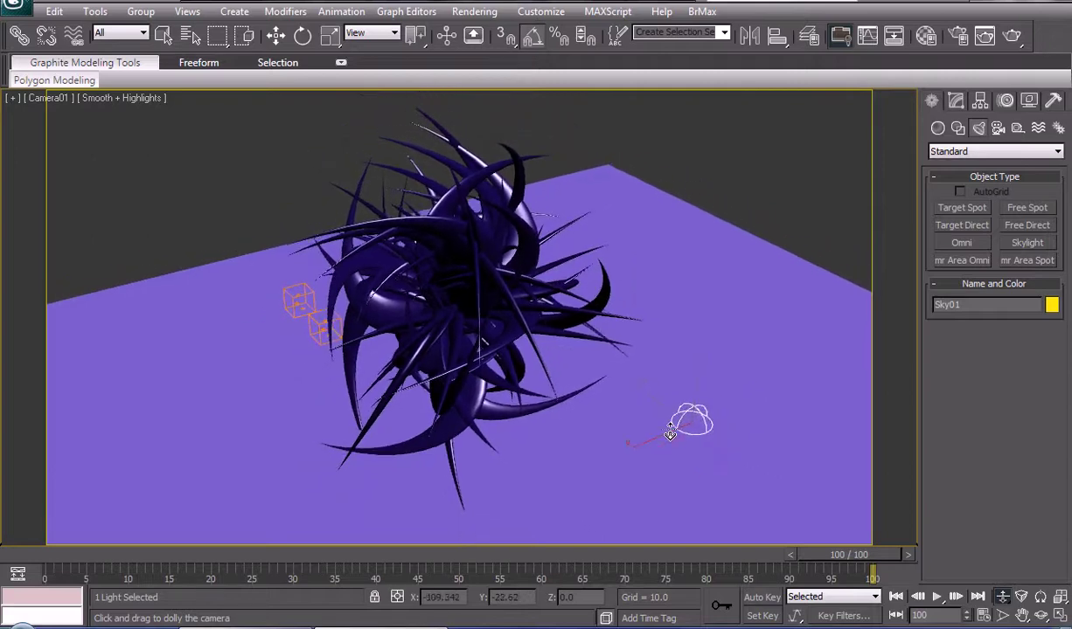
- Render the Camera01 view at frame 100 with mental ray
key("w")
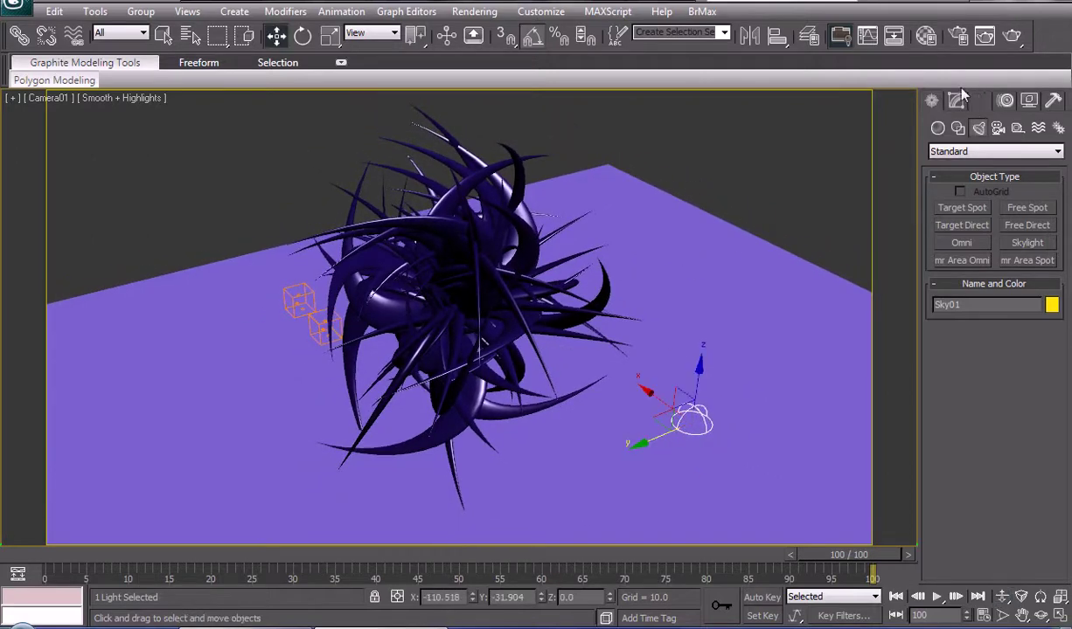
left_click(1010, 38)
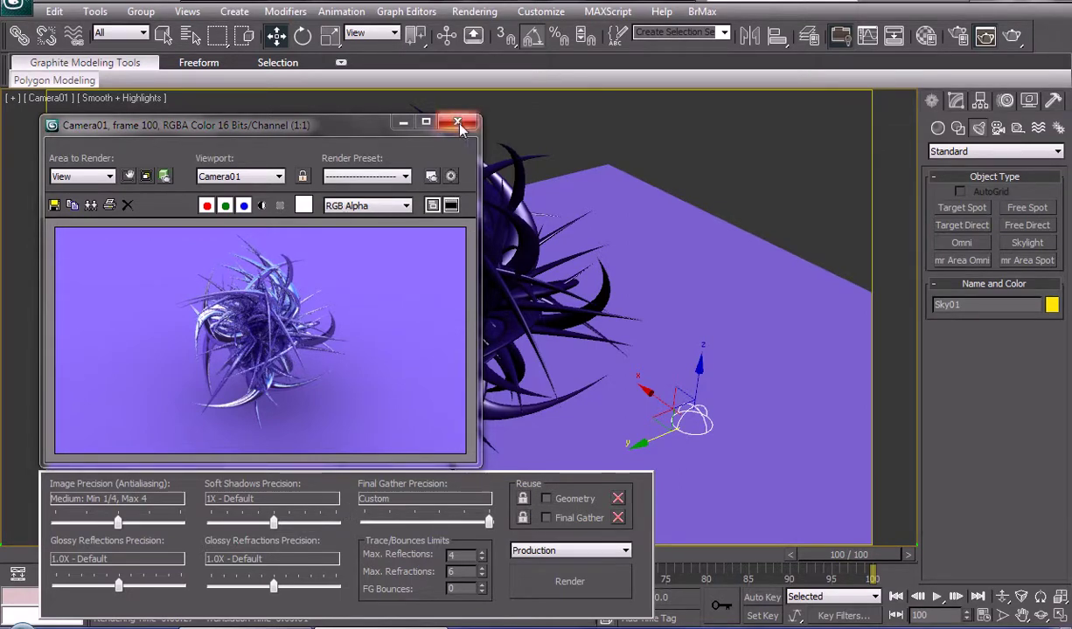
- Enlarge the output size to 645 × 355 and render the scene again
key("F10")
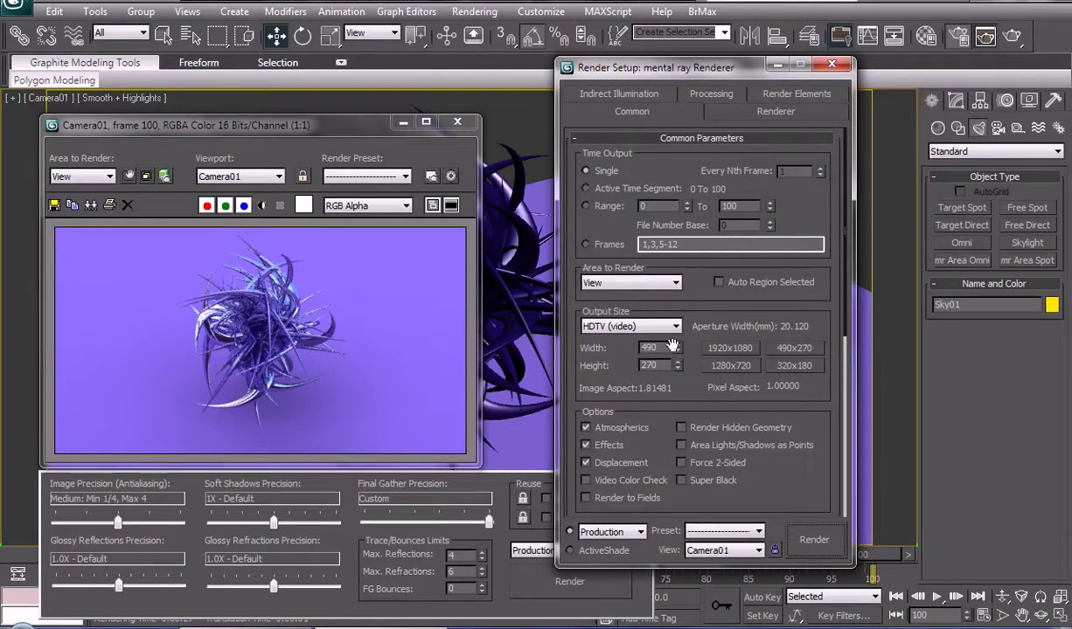
left_click_drag(671, 347, 680, 480)
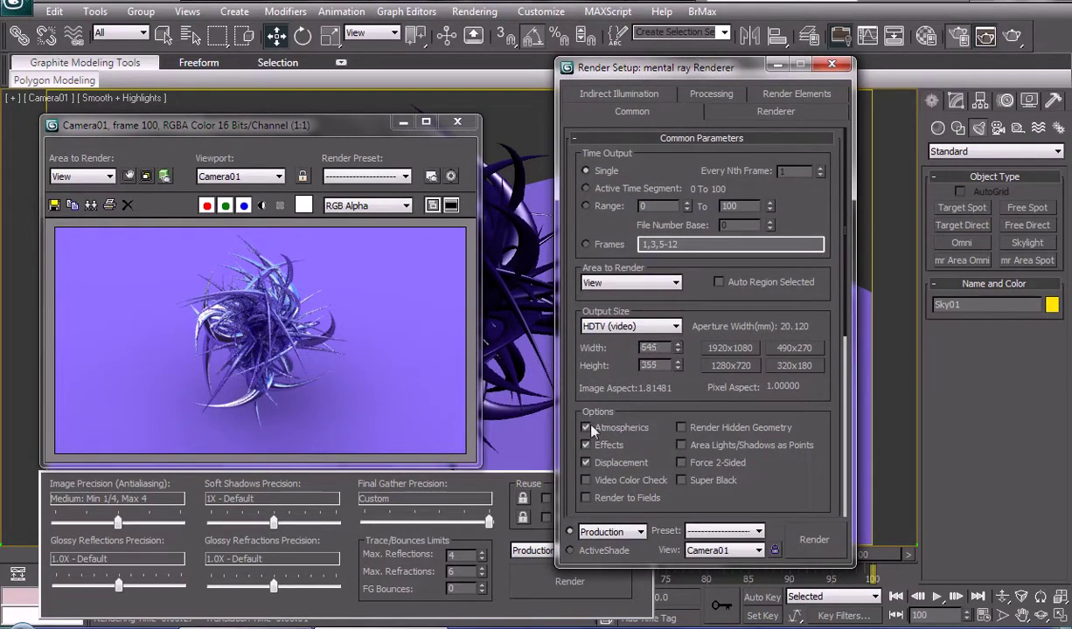
left_click(812, 538)
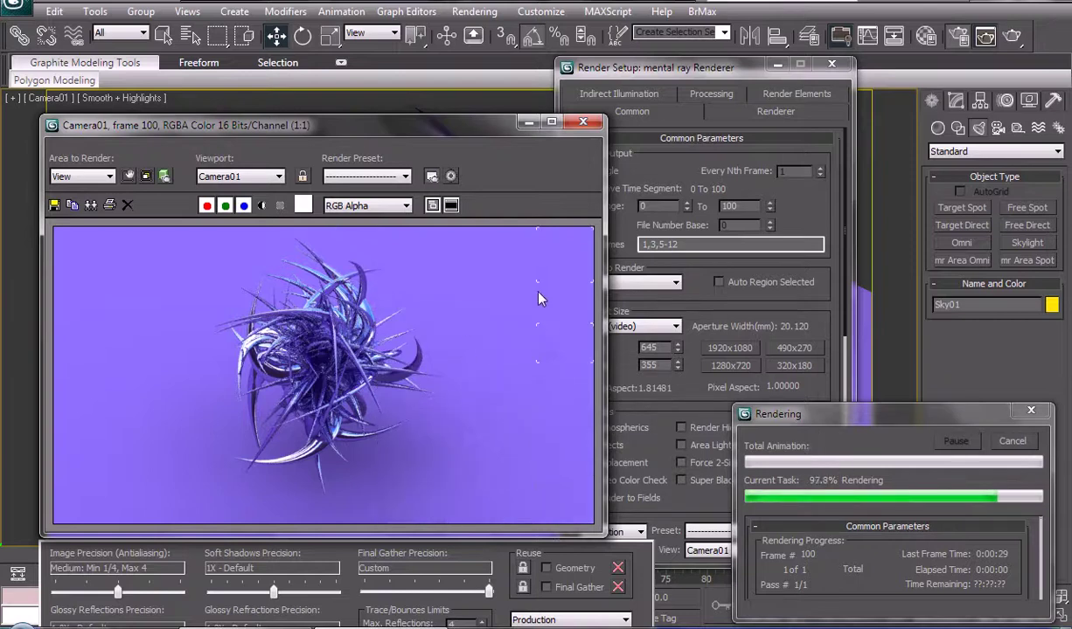
- Set Image Precision to High (Min 1, Max 16), Glossy Reflections to 1.5X and Max. Reflections to 6
left_click_drag(415, 129, 393, 26)
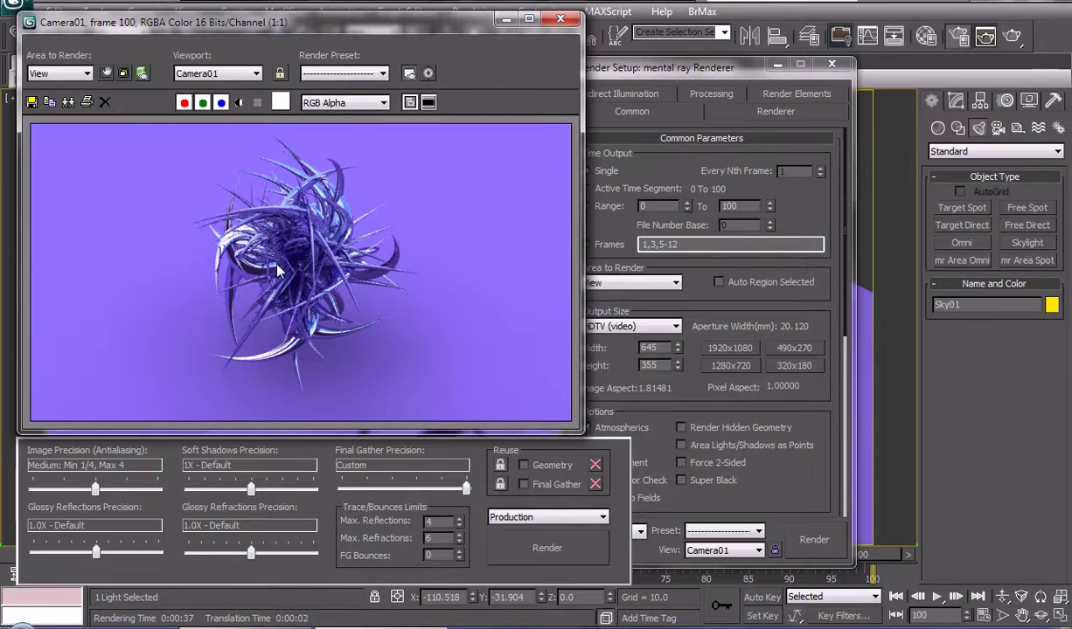
scroll(305, 267, "up", 2)
scroll(289, 253, "down", 2)
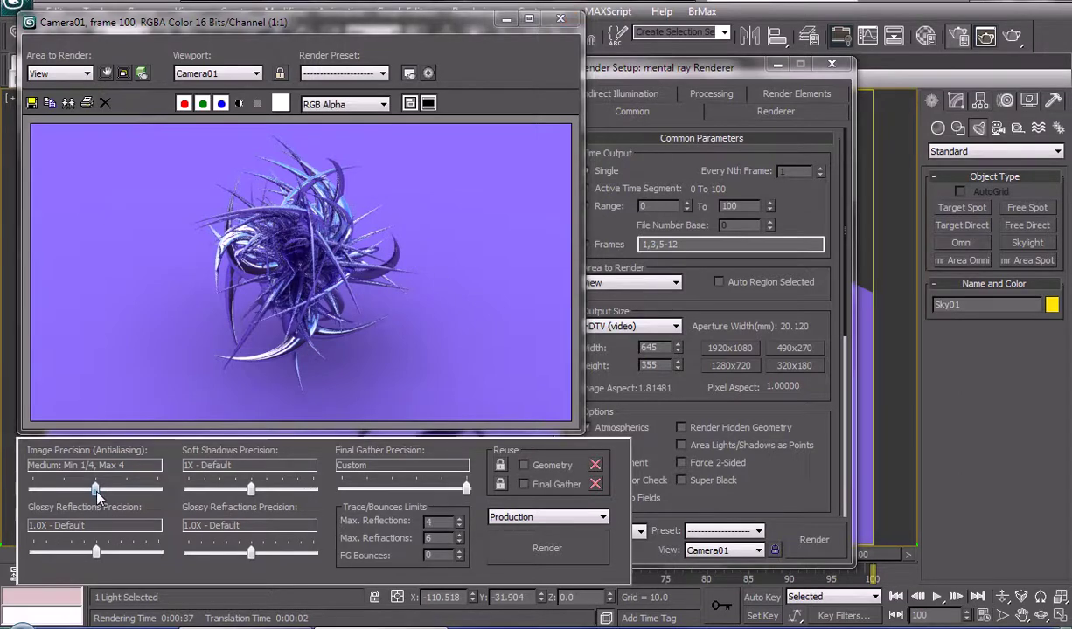
left_click_drag(96, 489, 124, 491)
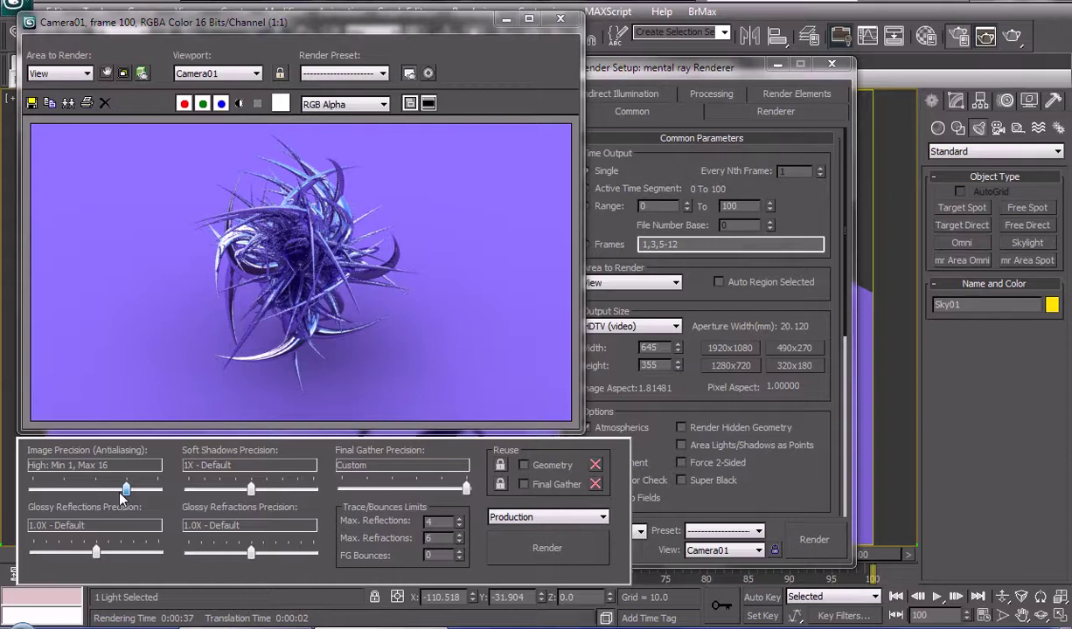
left_click(108, 554)
left_click(460, 520)
- Clone the rendered frame beside the original and lower Final Gather precision to Low
left_click(68, 102)
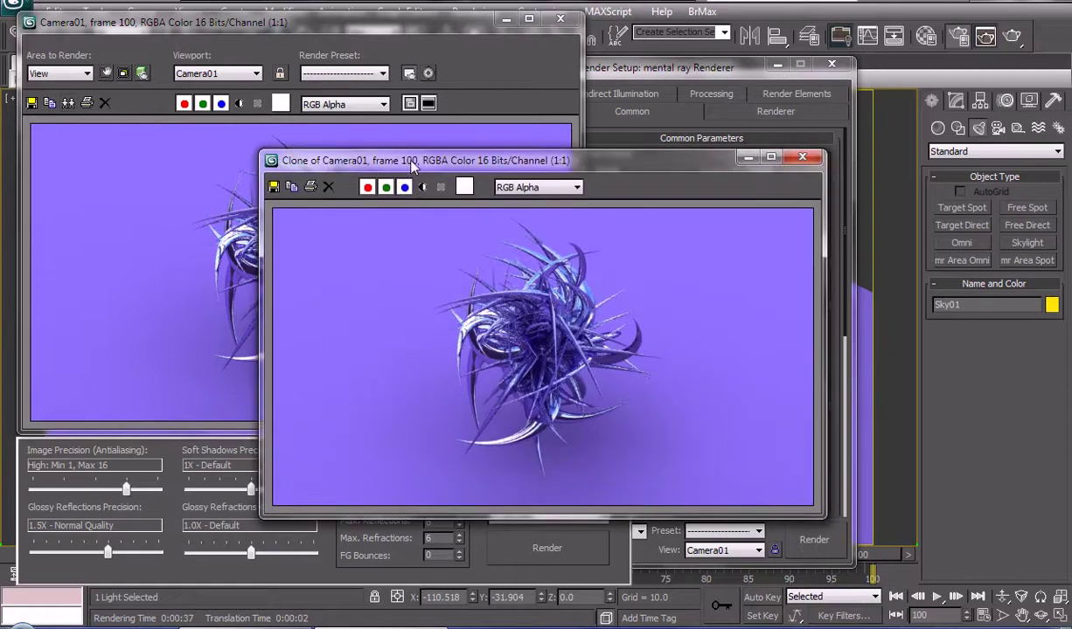
mouse_move(417, 157)
left_mouse_down()
mouse_move(648, 79)
mouse_move(662, 64)
left_mouse_up()
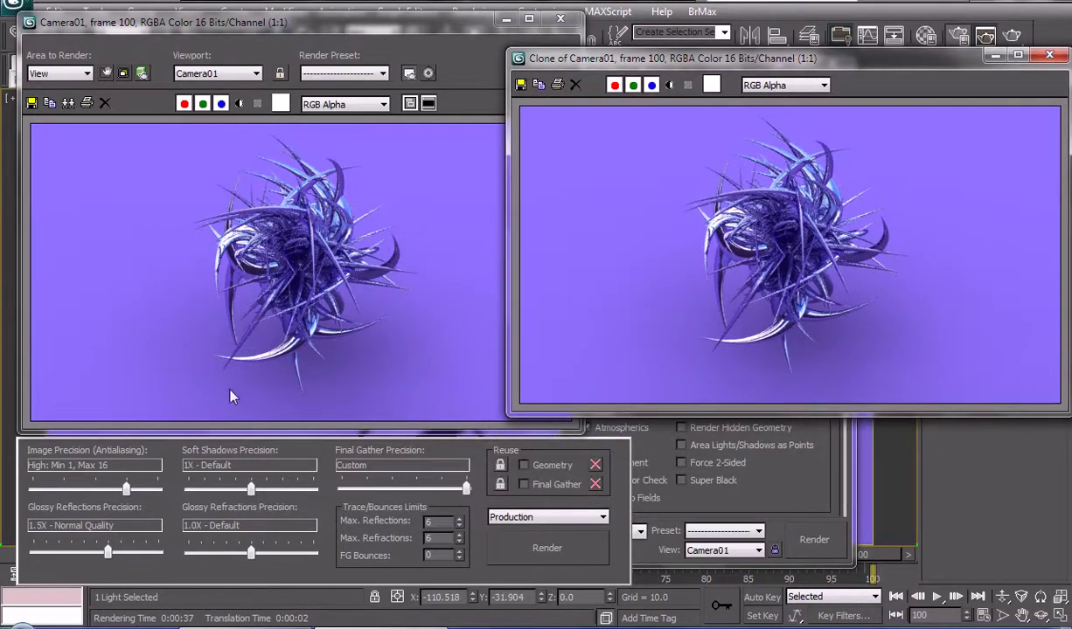
left_click(374, 487)
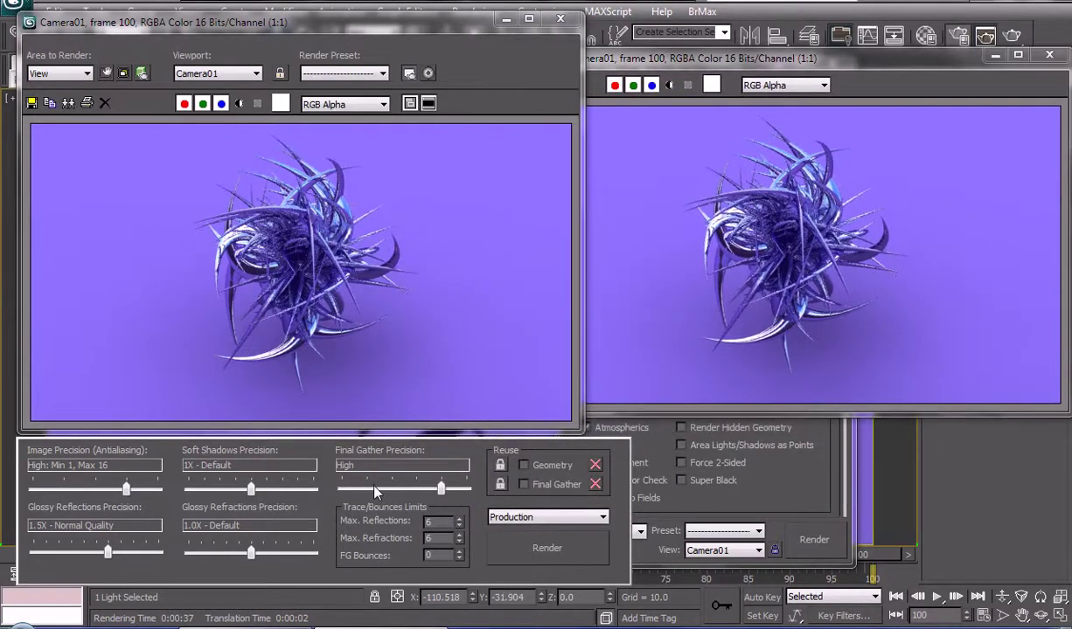
left_click(405, 489)
left_click(395, 489)
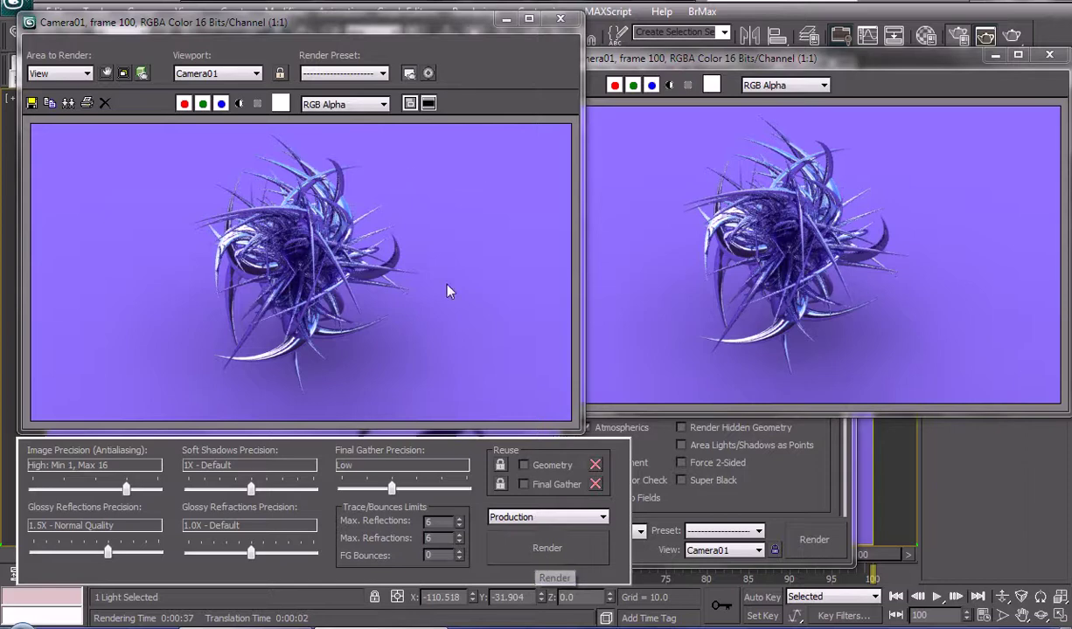
- Start the low final gather render, then view the tentacles.jpg reference fitted in the browser
left_click(580, 561)
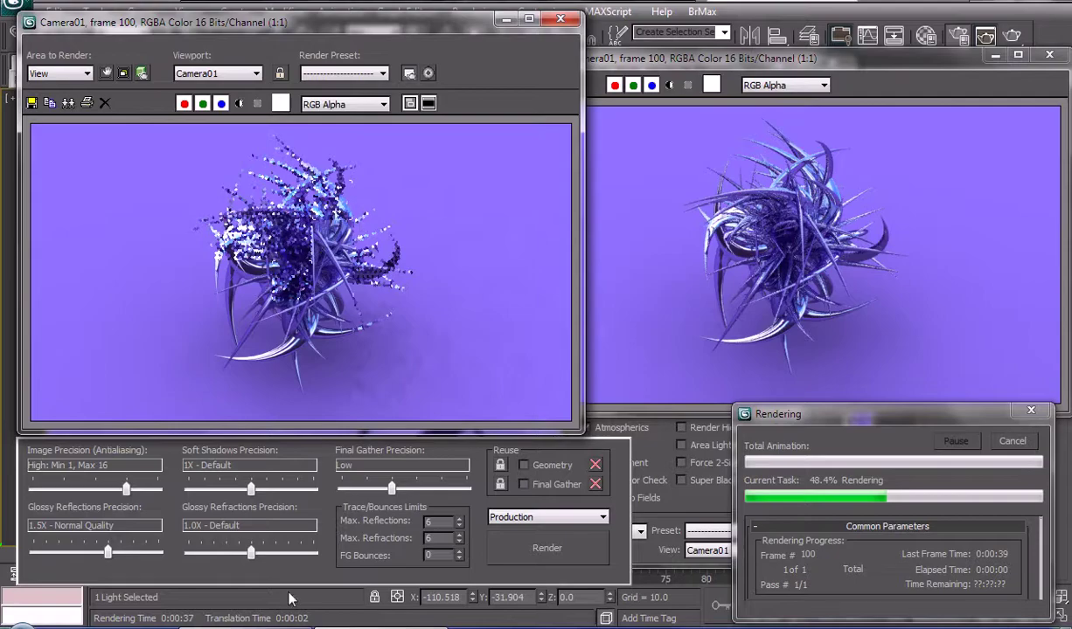
left_click(262, 626)
left_click(557, 313)
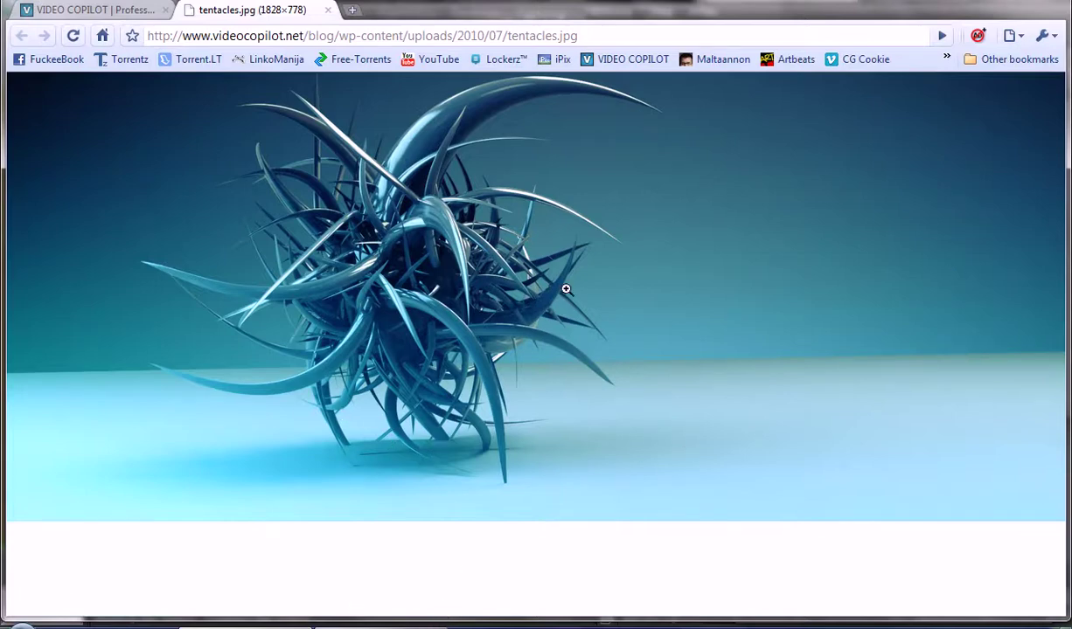
- Return to 3ds Max to watch the Camera01 frame 100 render progress
key("alt+Tab")
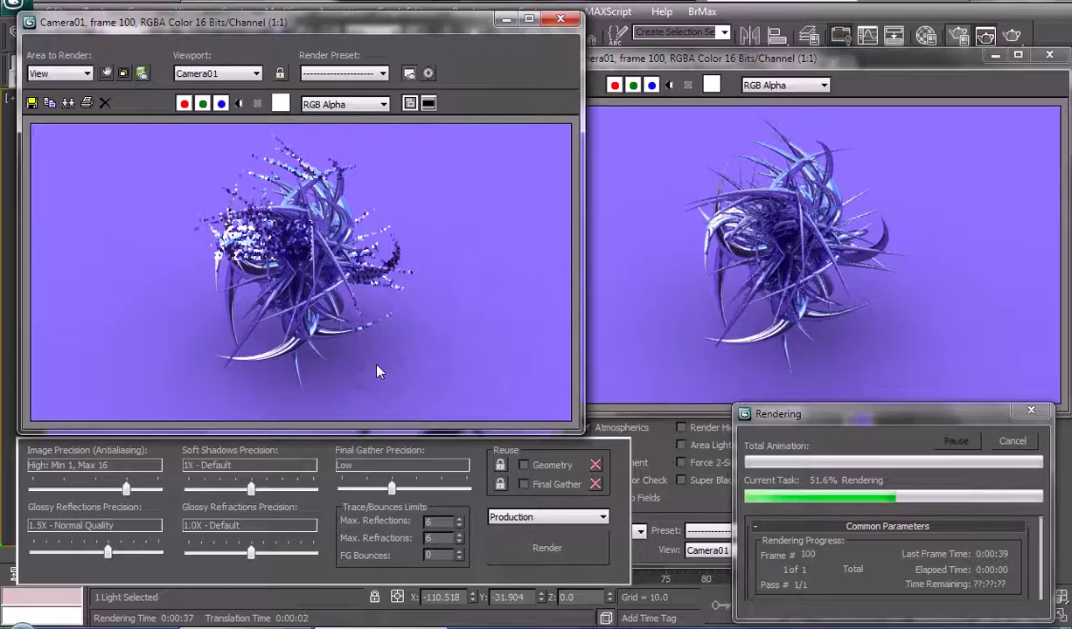